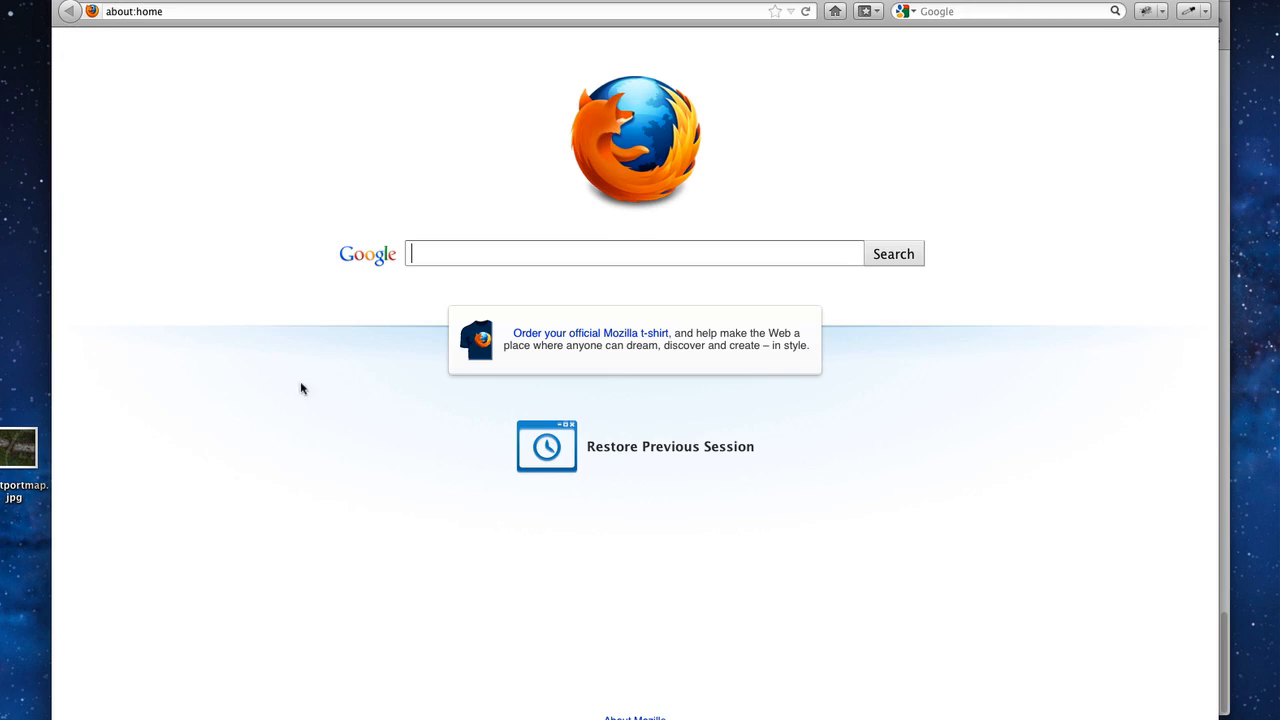
Step: Paste the campaign's bit.ly player invite link into Firefox's address bar and load it
{"action": "left_click", "coordinate": [503, 11]}
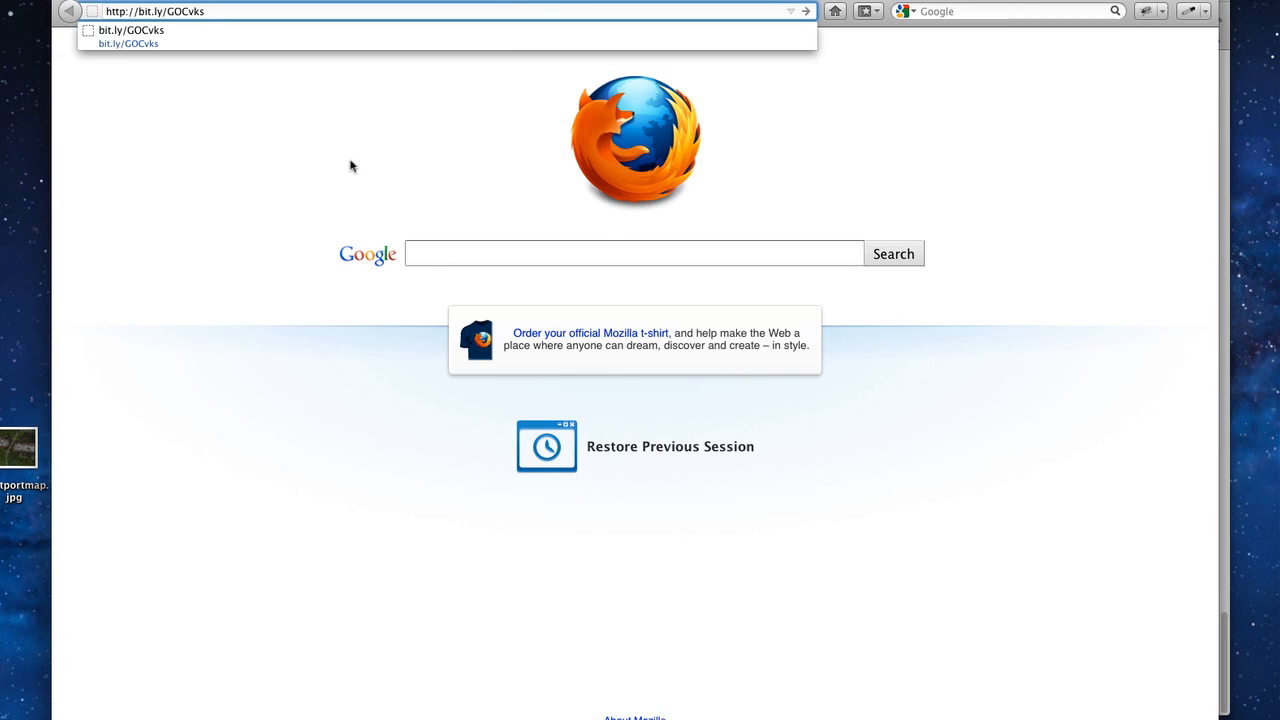
{"action": "key", "text": "Return"}
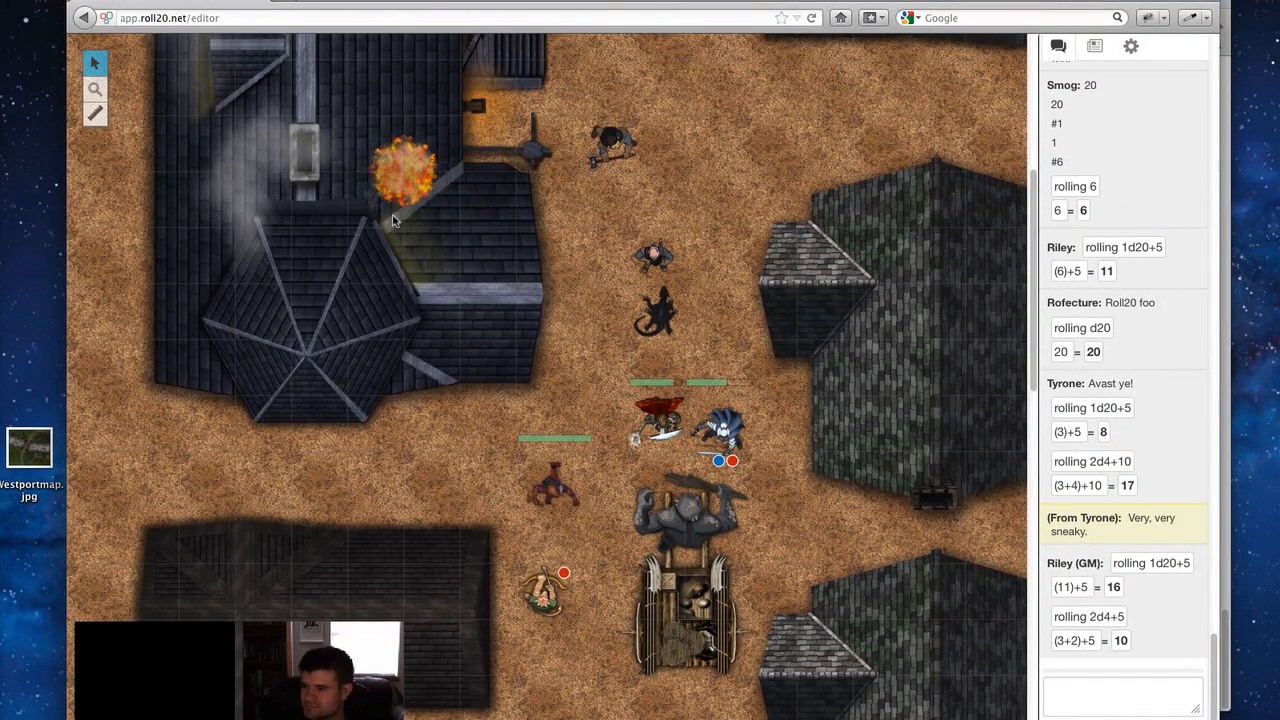
{"action": "left_click_drag", "start_coordinate": [394, 221], "coordinate": [838, 704]}
{"action": "left_click_drag", "start_coordinate": [360, 211], "coordinate": [892, 632]}
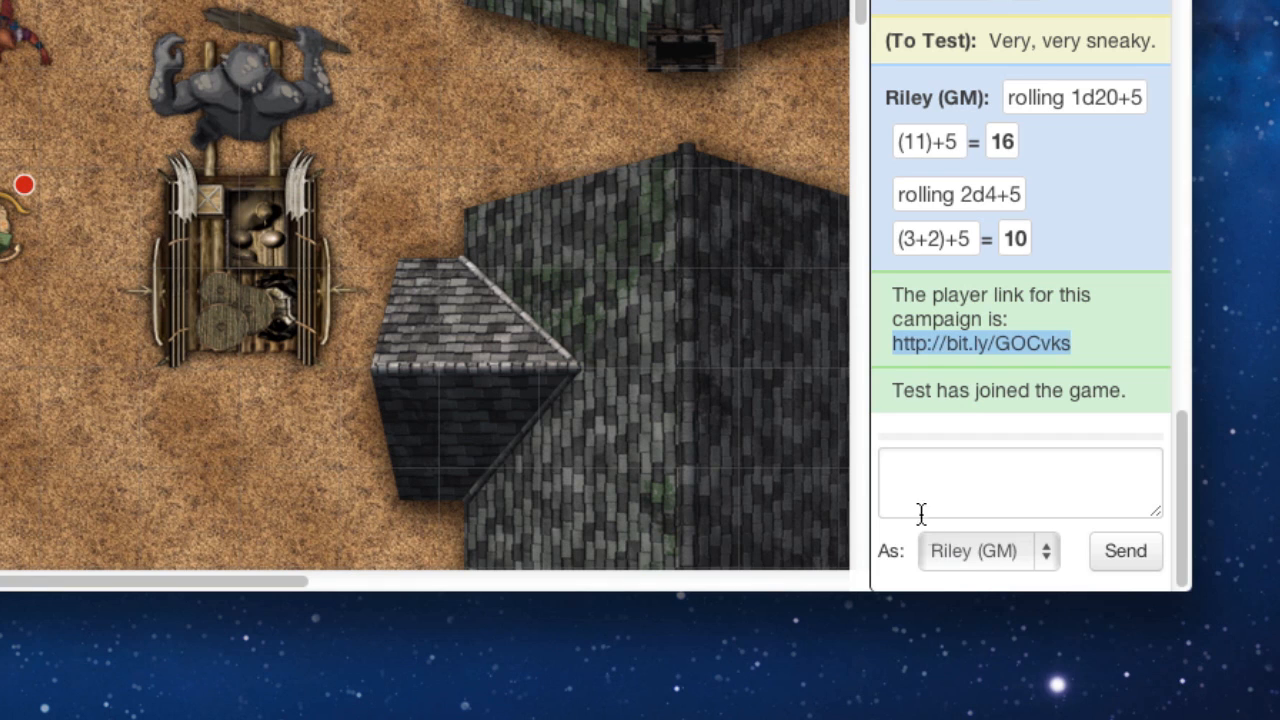
Step: Speak as Tyrone and send 'hello there!' to the chat
{"action": "left_click", "coordinate": [975, 551]}
{"action": "left_click", "coordinate": [972, 556]}
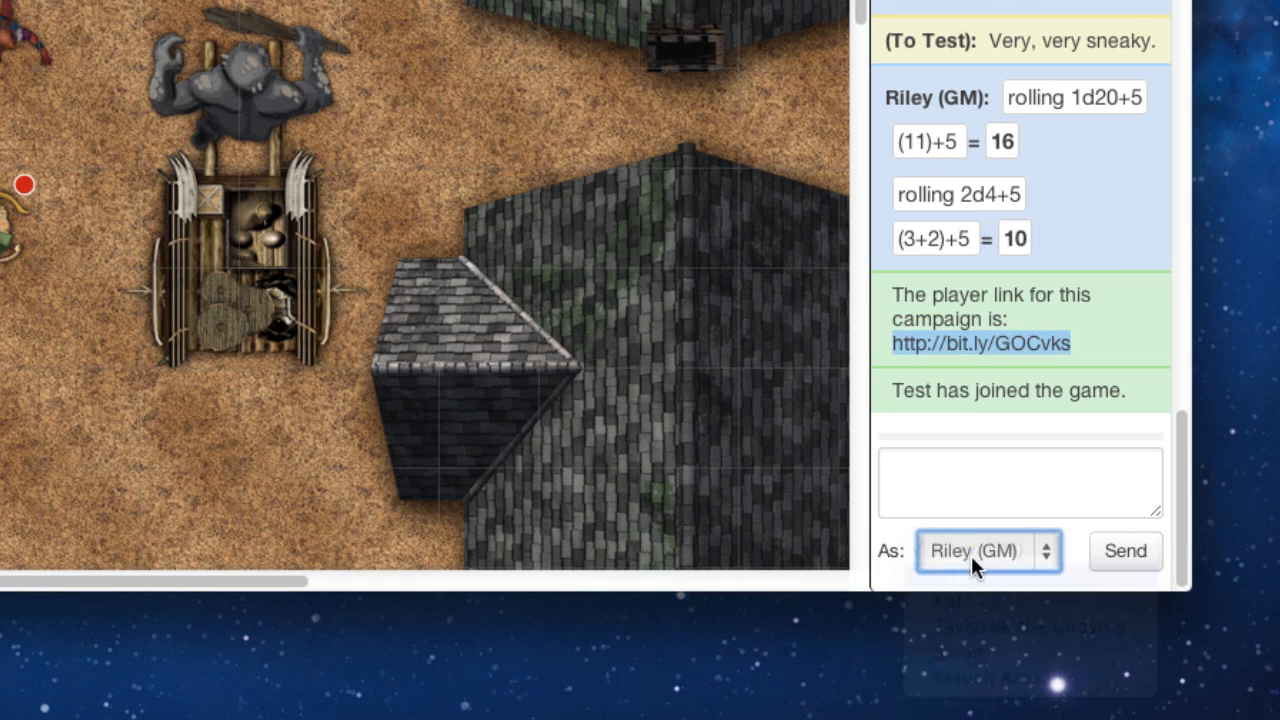
{"action": "left_click", "coordinate": [971, 489]}
{"action": "type", "text": "hello t"}
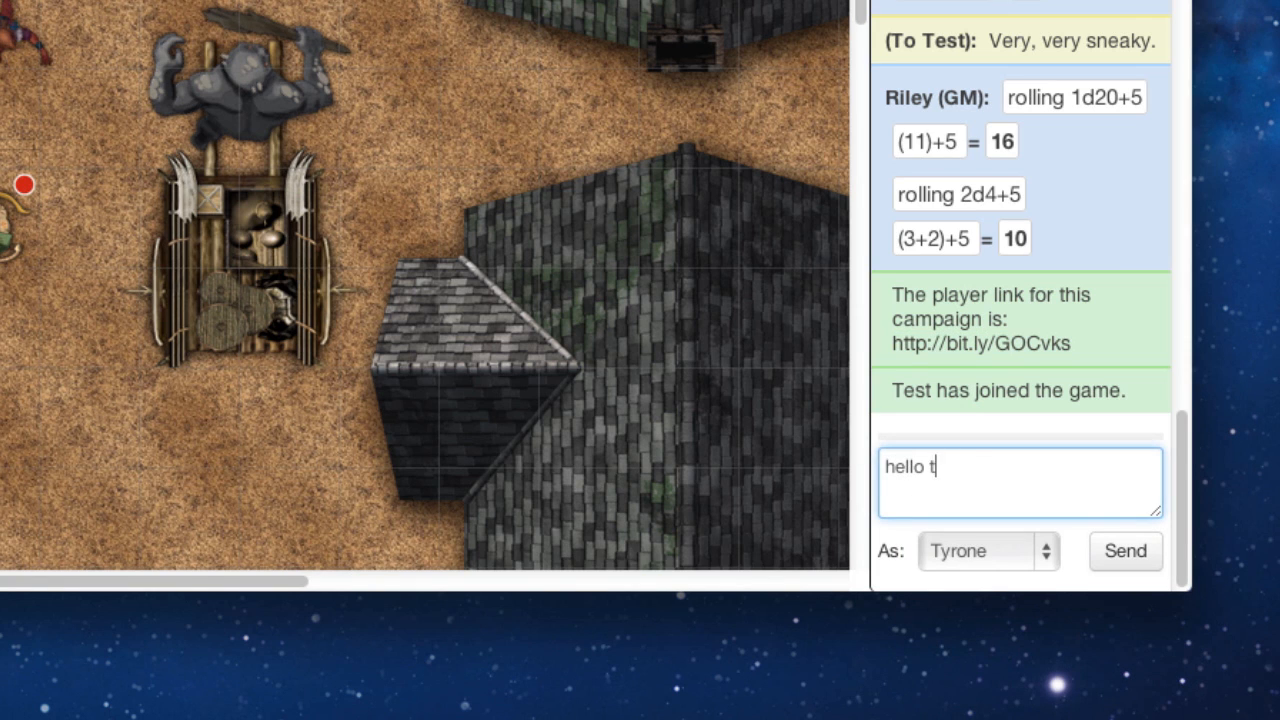
{"action": "type", "text": "here!"}
{"action": "key", "text": "Return"}
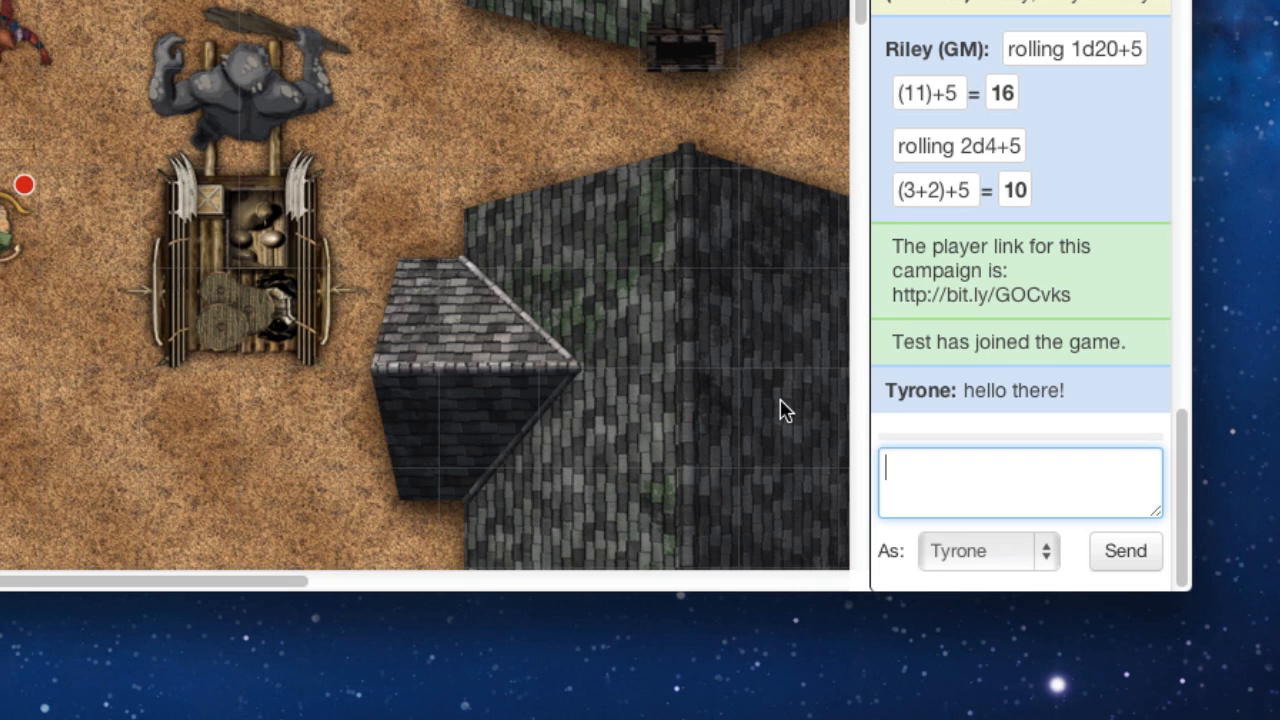
Step: Roll 1d20+5 and 2d4+8, then whisper 'hello there, we're being very sneaky' to player test
{"action": "type", "text": "/roll 1d20"}
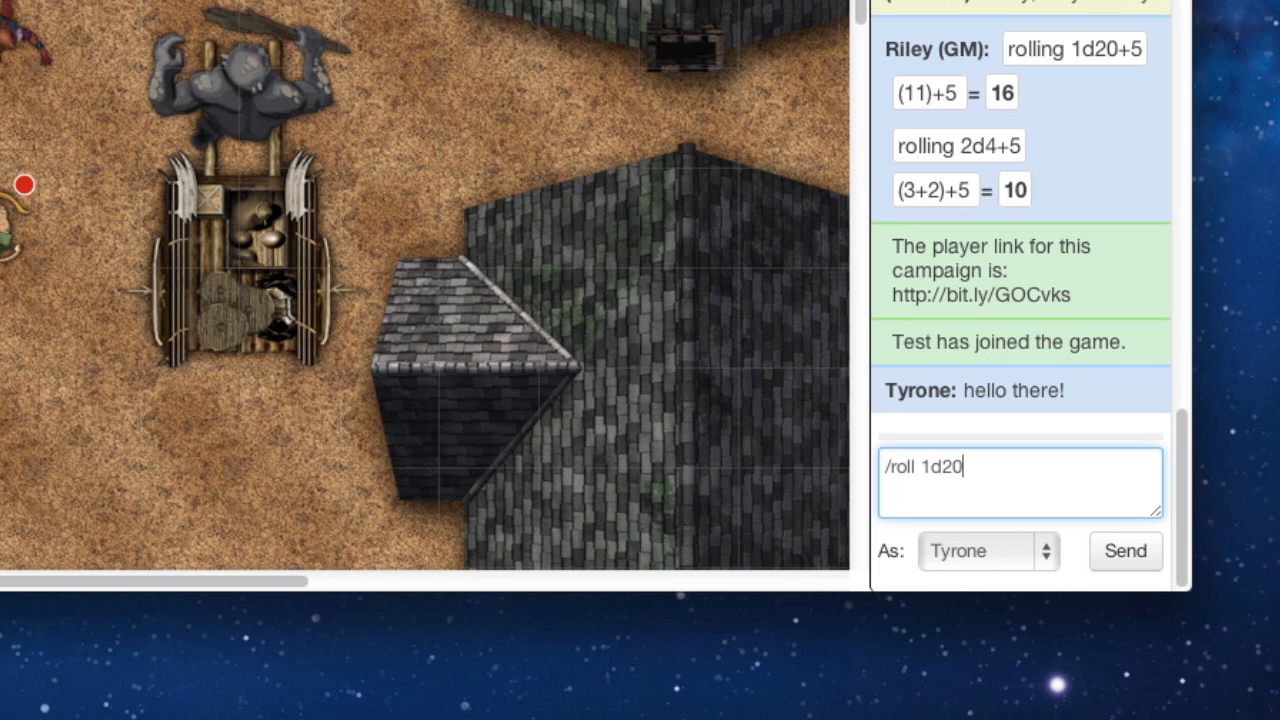
{"action": "type", "text": "+5"}
{"action": "key", "text": "Return"}
{"action": "type", "text": "/r"}
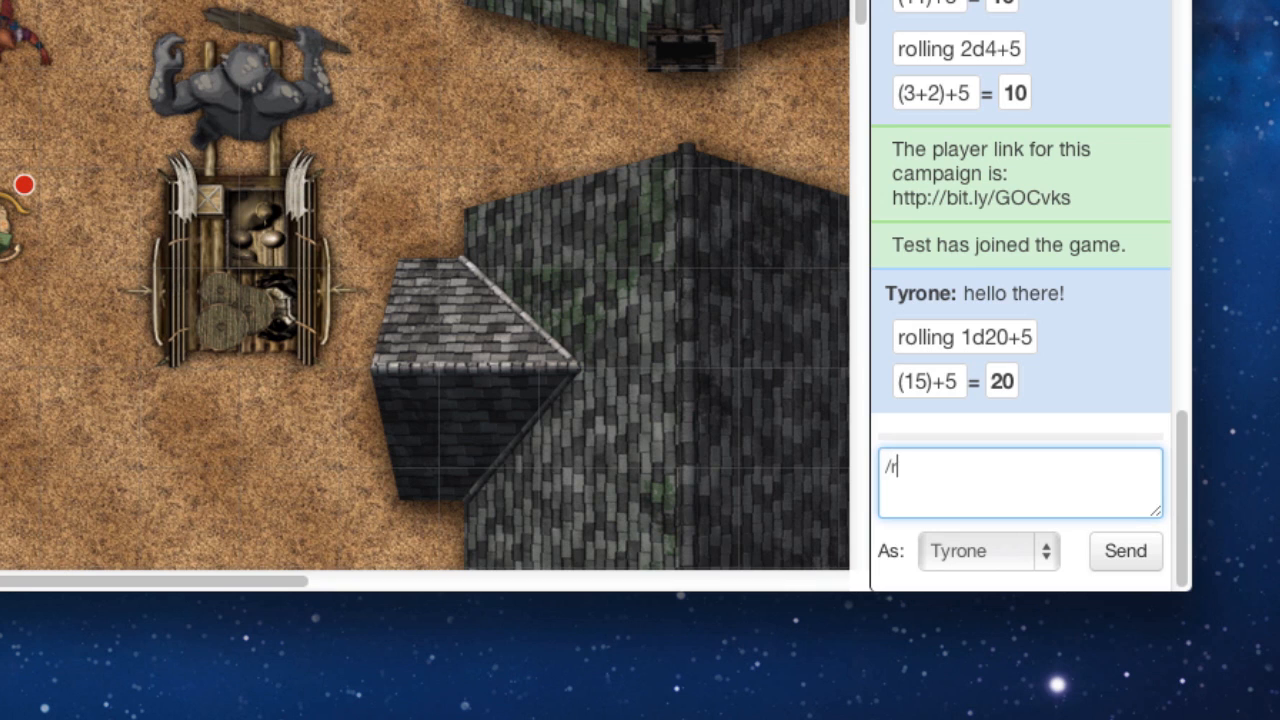
{"action": "type", "text": "oll 2d4+5"}
{"action": "key", "text": "Return"}
{"action": "type", "text": "/w t"}
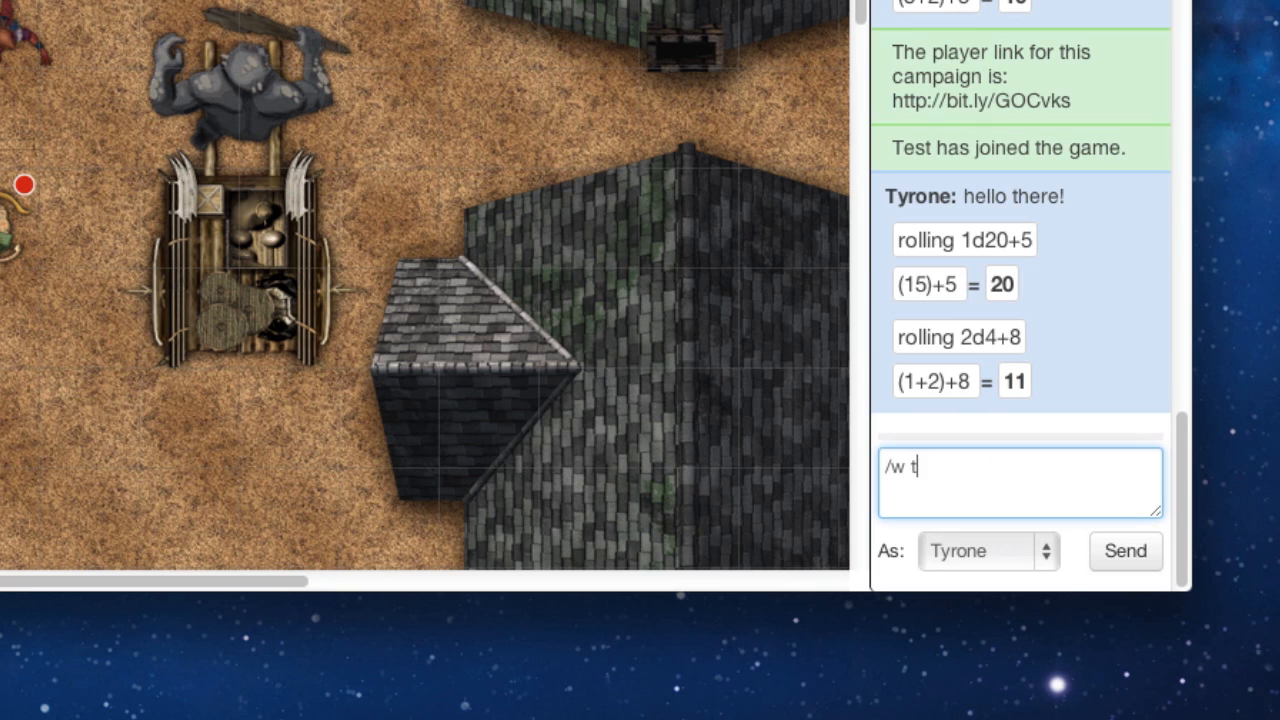
{"action": "type", "text": "est hello there, we're being very sneaky"}
{"action": "key", "text": "Return"}
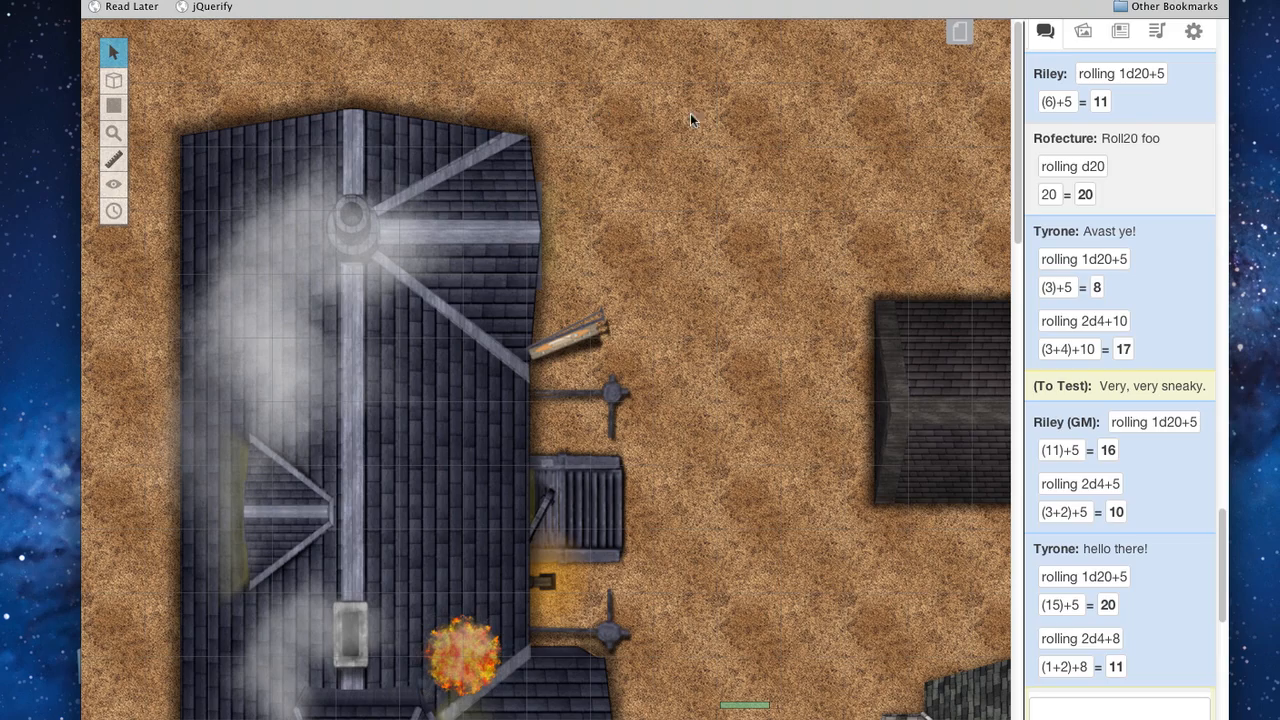
Step: Browse the Maps, Troyas and The Ogre Bombadie pages
{"action": "left_click", "coordinate": [970, 38]}
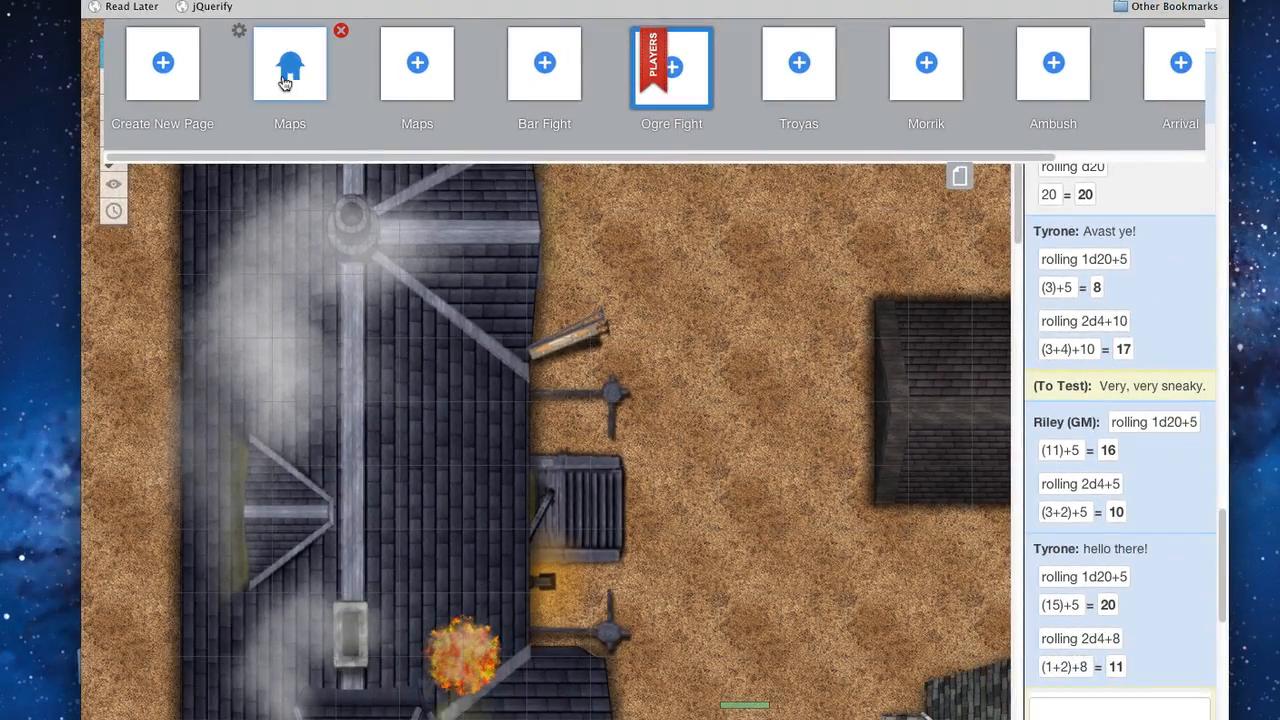
{"action": "left_click", "coordinate": [168, 80]}
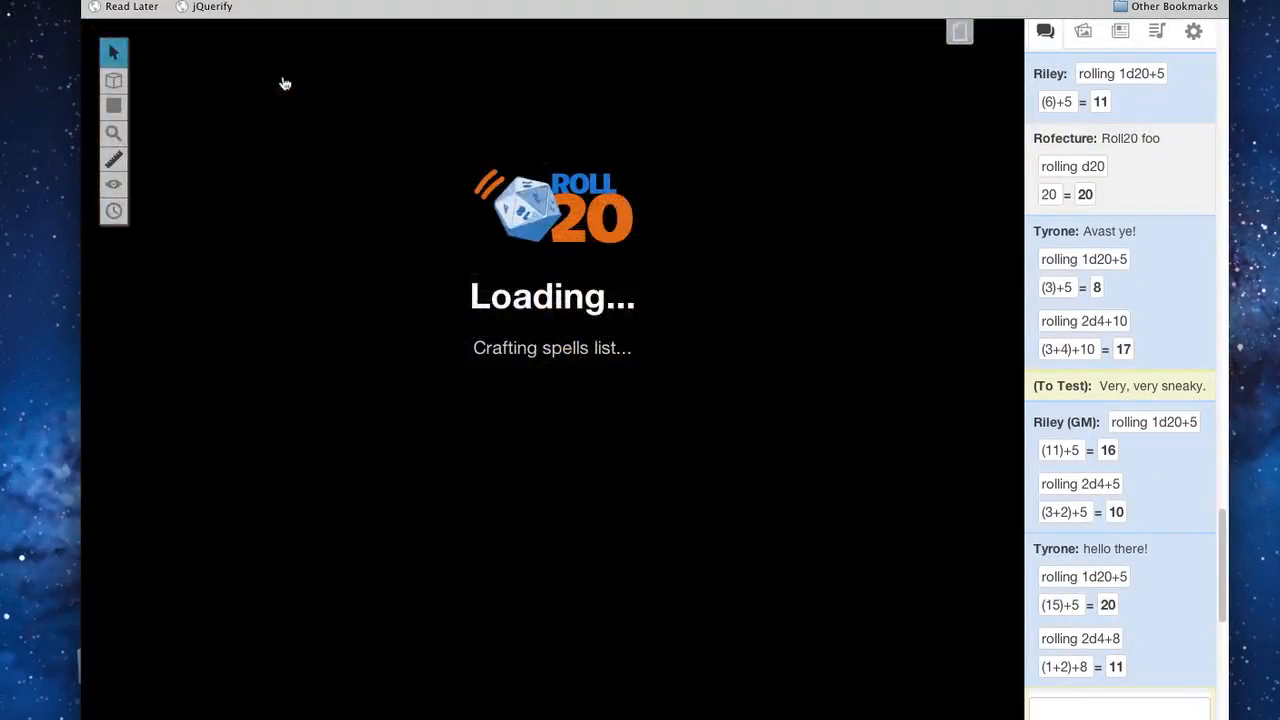
{"action": "left_click", "coordinate": [958, 40]}
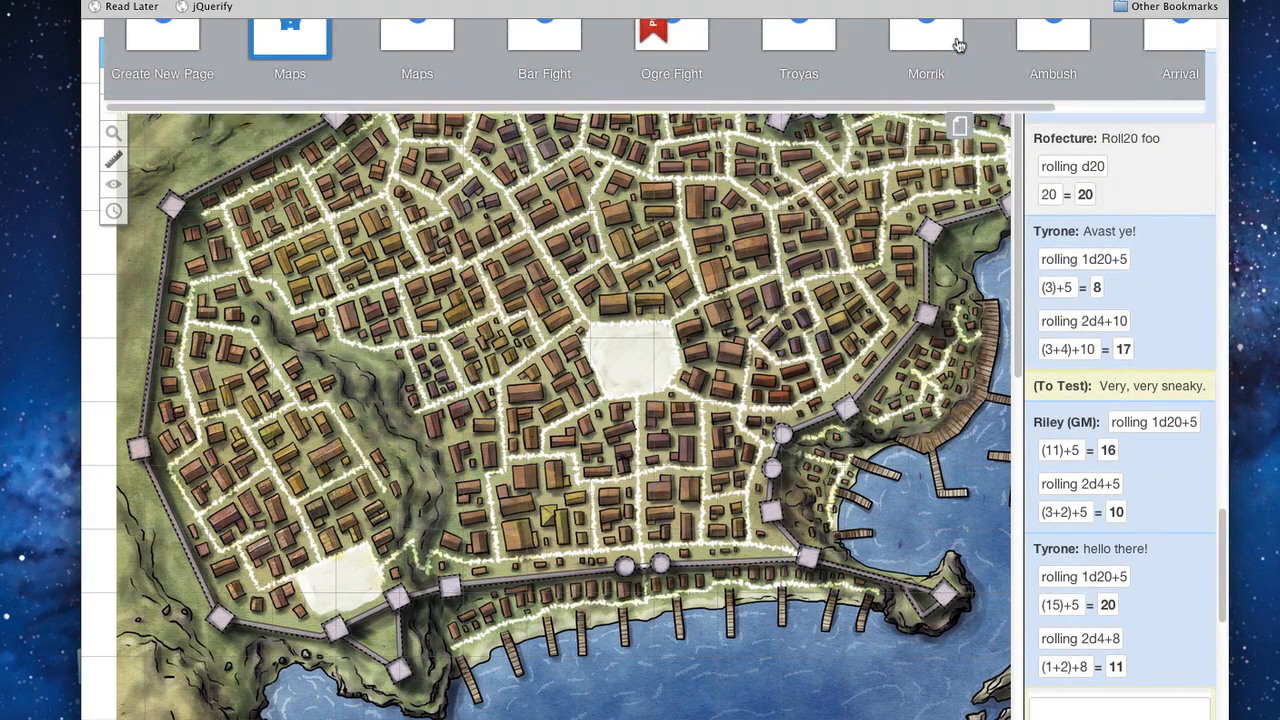
{"action": "left_click", "coordinate": [819, 85]}
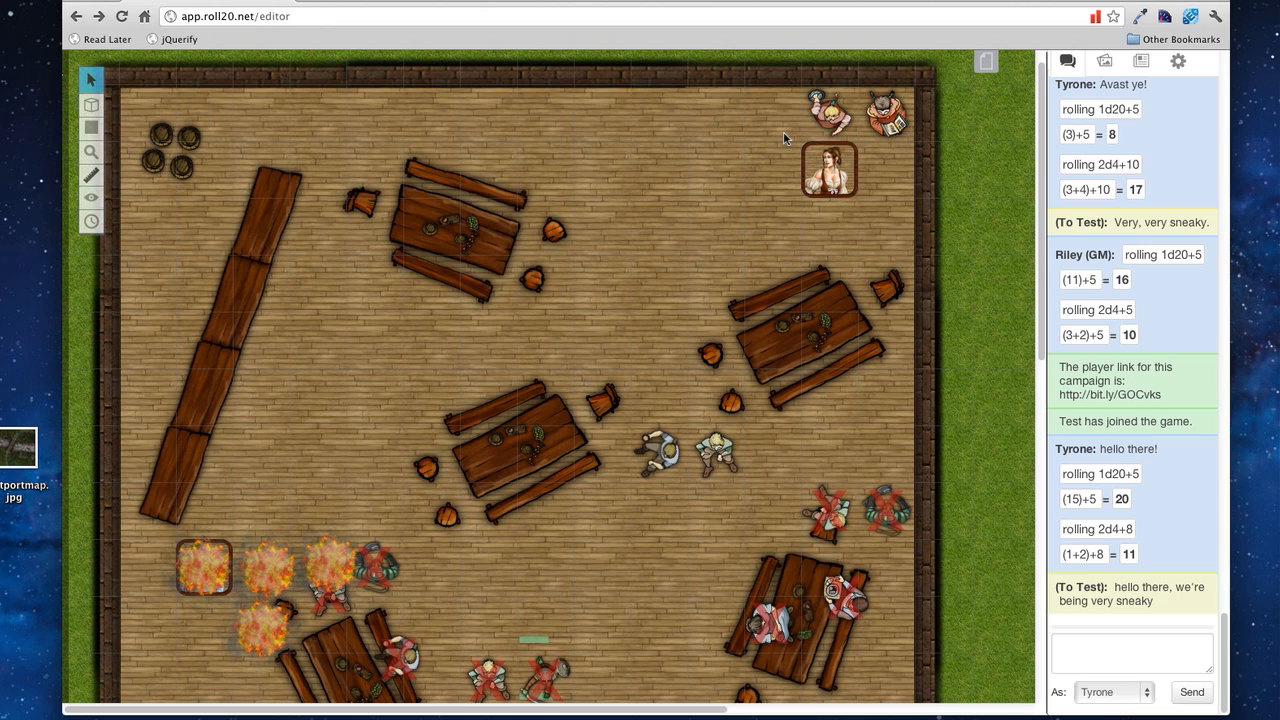
{"action": "scroll", "coordinate": [783, 131], "scroll_direction": "down", "scroll_amount": 3}
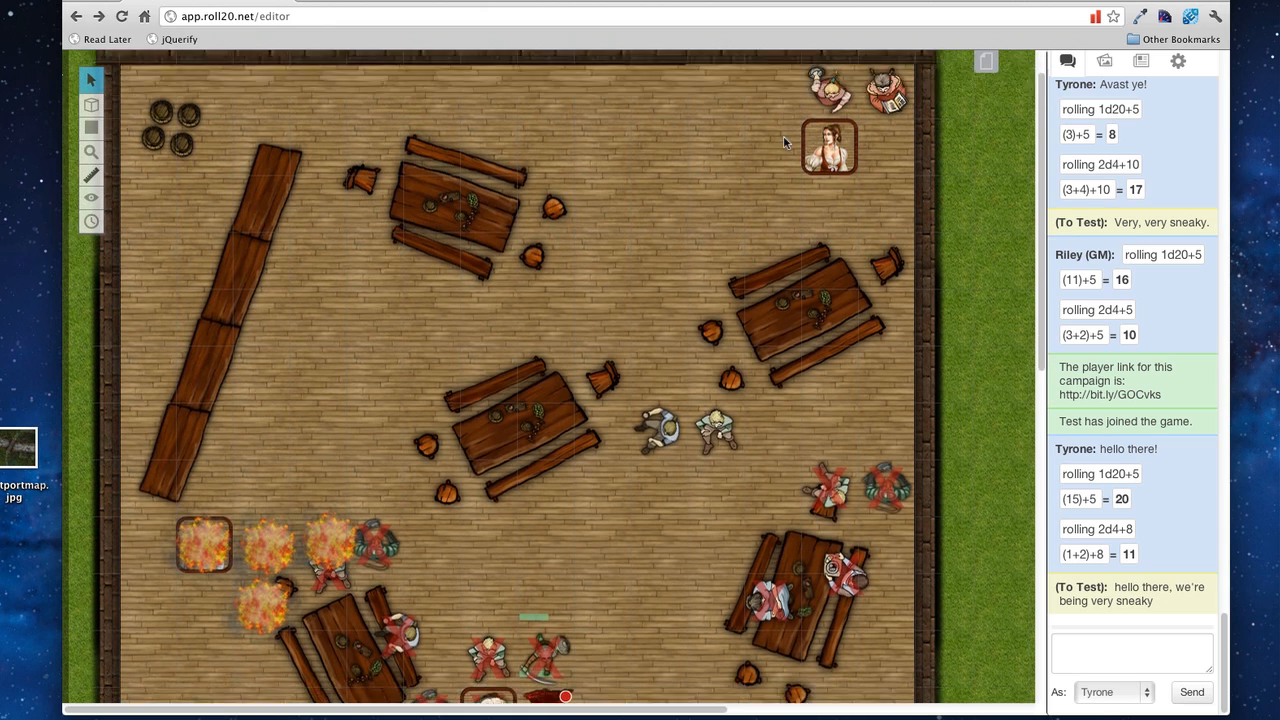
{"action": "left_click", "coordinate": [985, 62]}
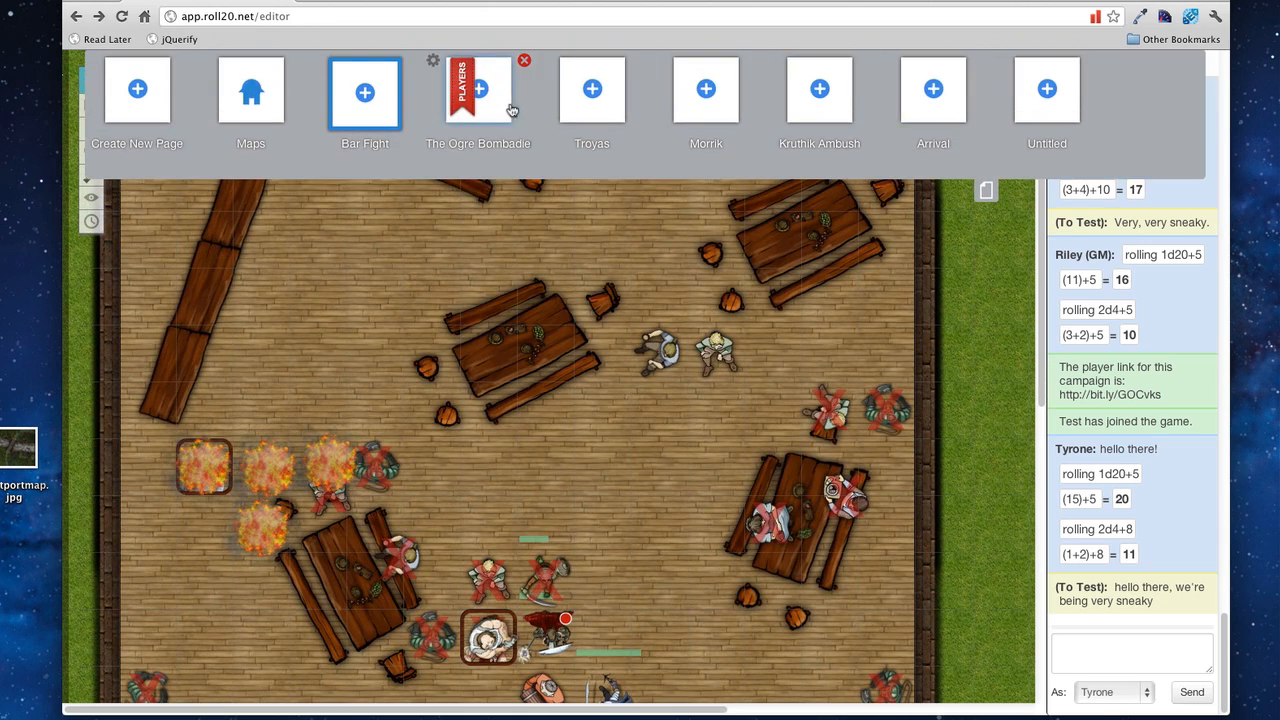
{"action": "left_click", "coordinate": [508, 107]}
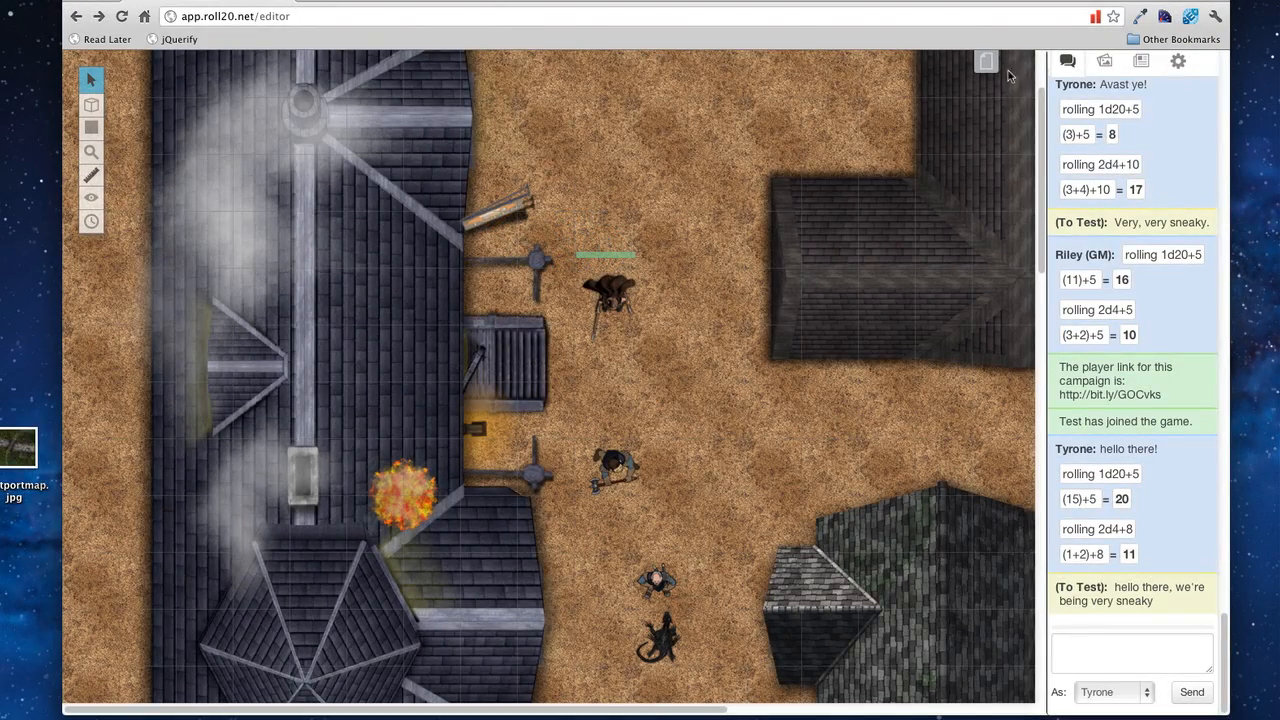
Step: Drag the Players ribbon onto the Bar Fight page and hide the page toolbar
{"action": "left_click", "coordinate": [985, 62]}
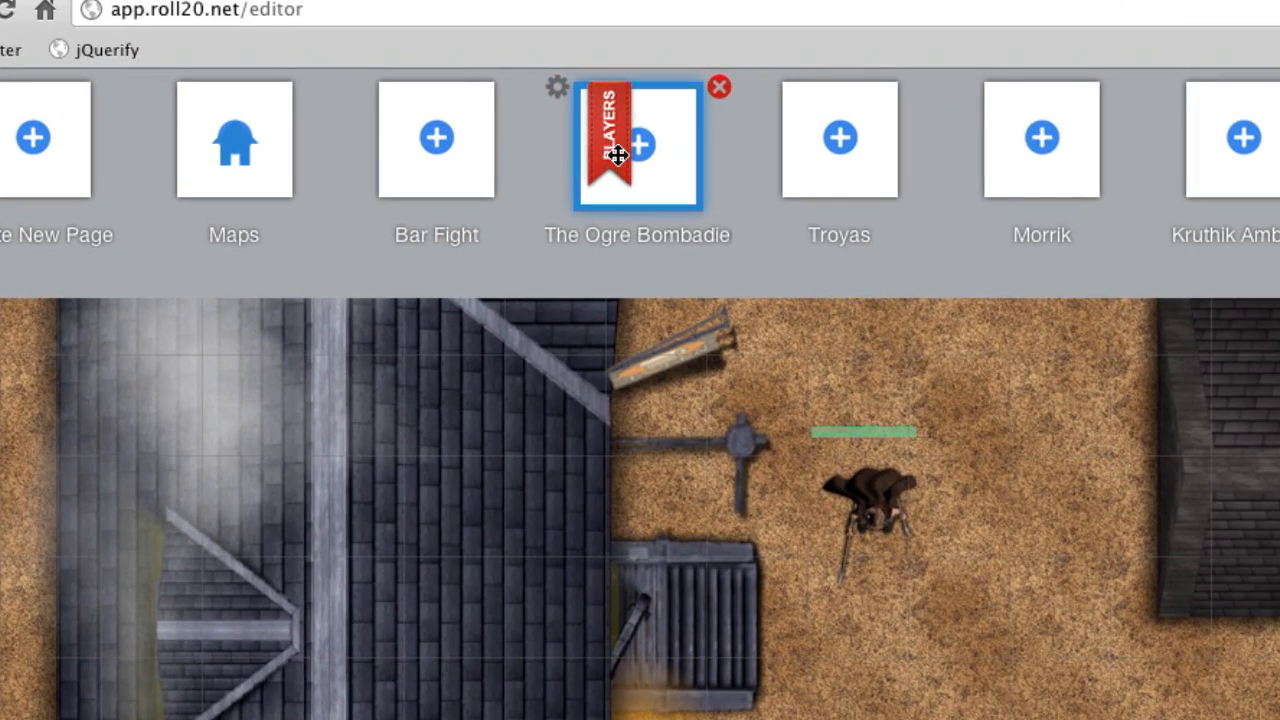
{"action": "mouse_move", "coordinate": [618, 155]}
{"action": "left_mouse_down"}
{"action": "mouse_move", "coordinate": [405, 153]}
{"action": "mouse_move", "coordinate": [610, 150]}
{"action": "left_mouse_up"}
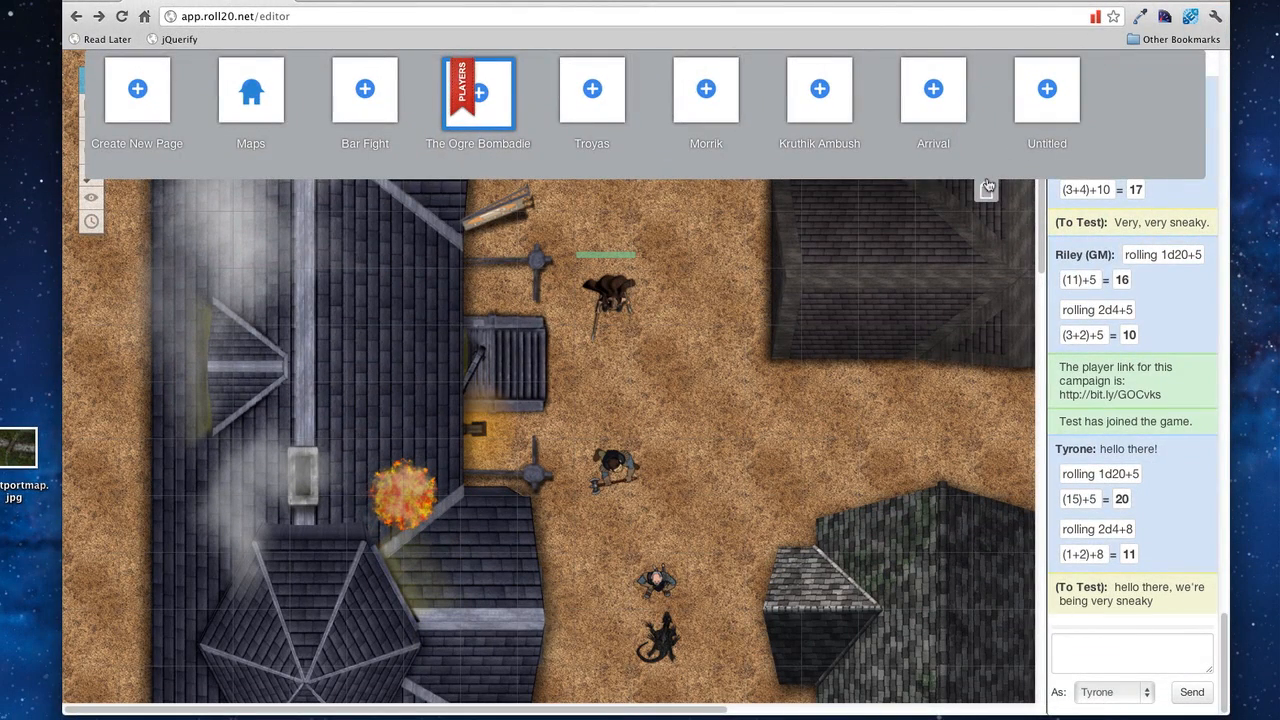
{"action": "left_click", "coordinate": [988, 187]}
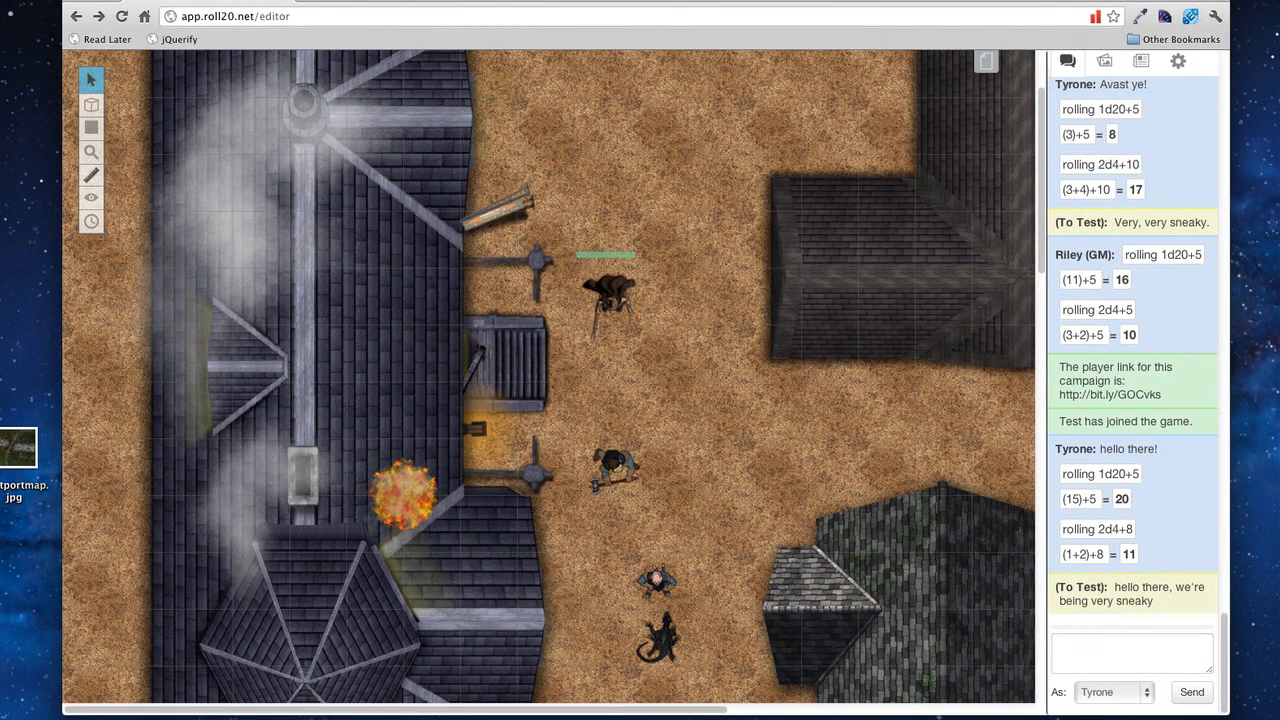
Step: Shift the map image on the map layer, then move the creature token down-right on the token layer
{"action": "mouse_move", "coordinate": [93, 107]}
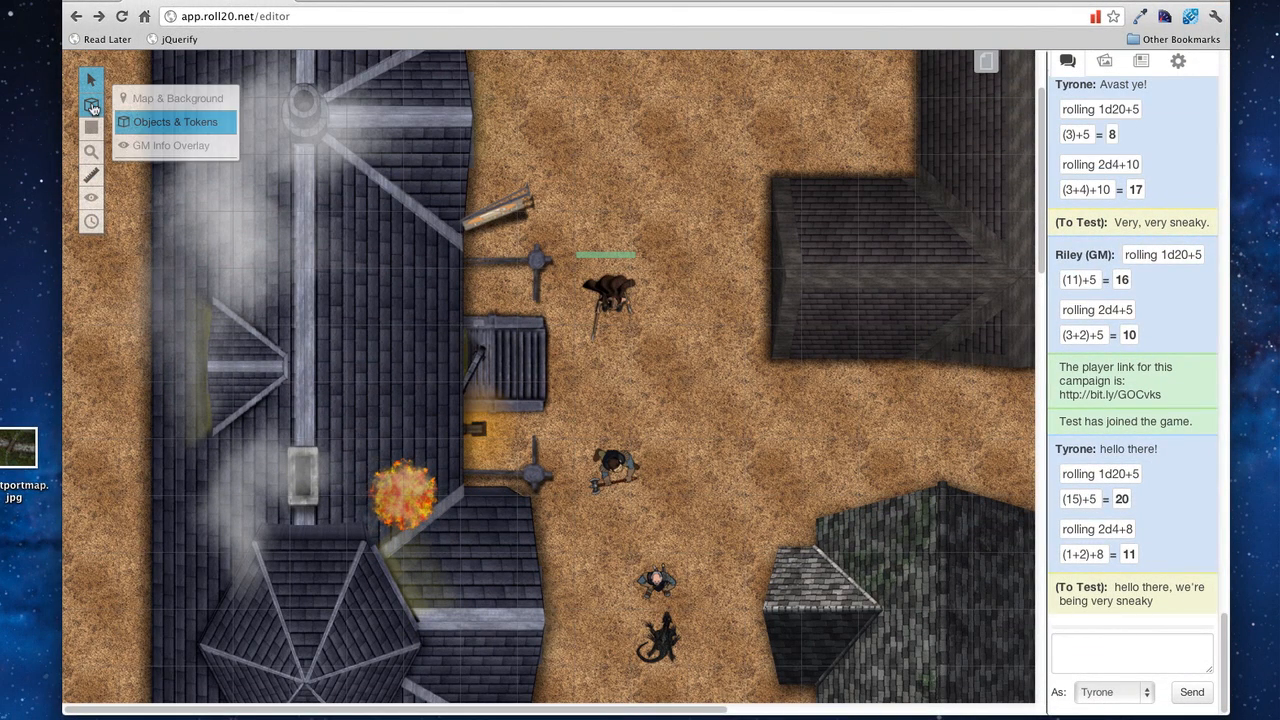
{"action": "left_click", "coordinate": [160, 98]}
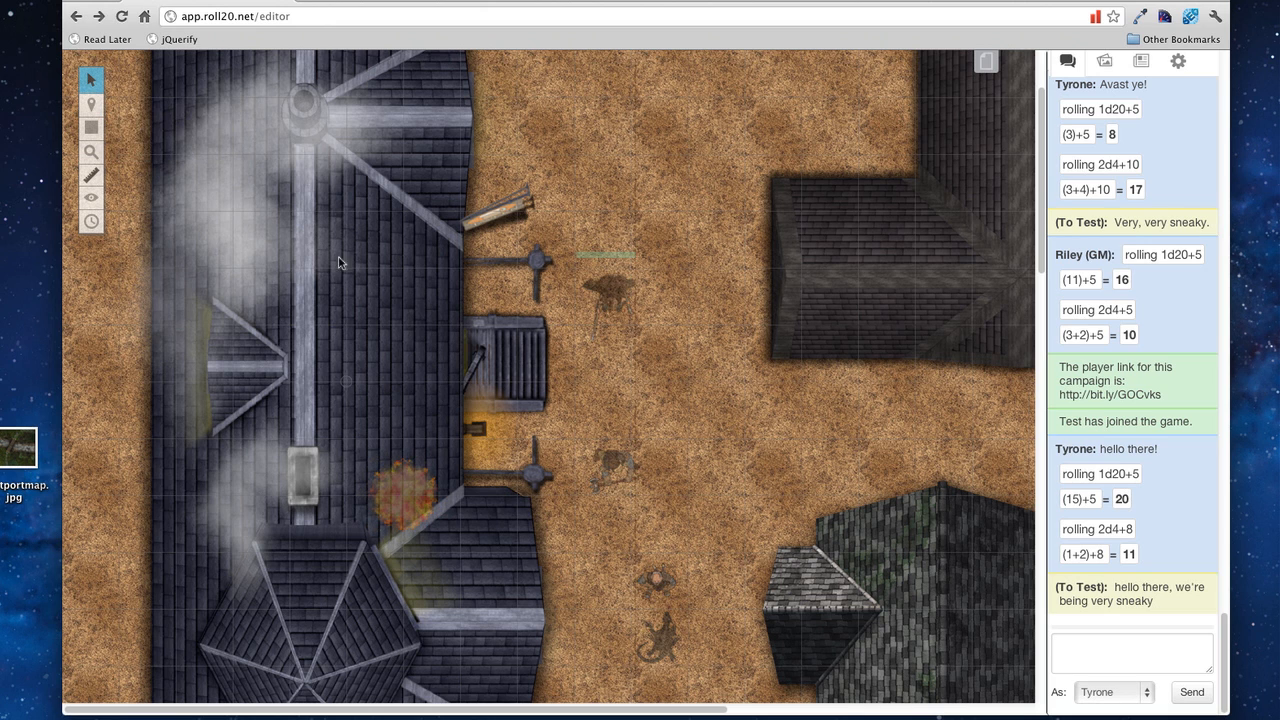
{"action": "left_click_drag", "start_coordinate": [353, 285], "coordinate": [273, 276]}
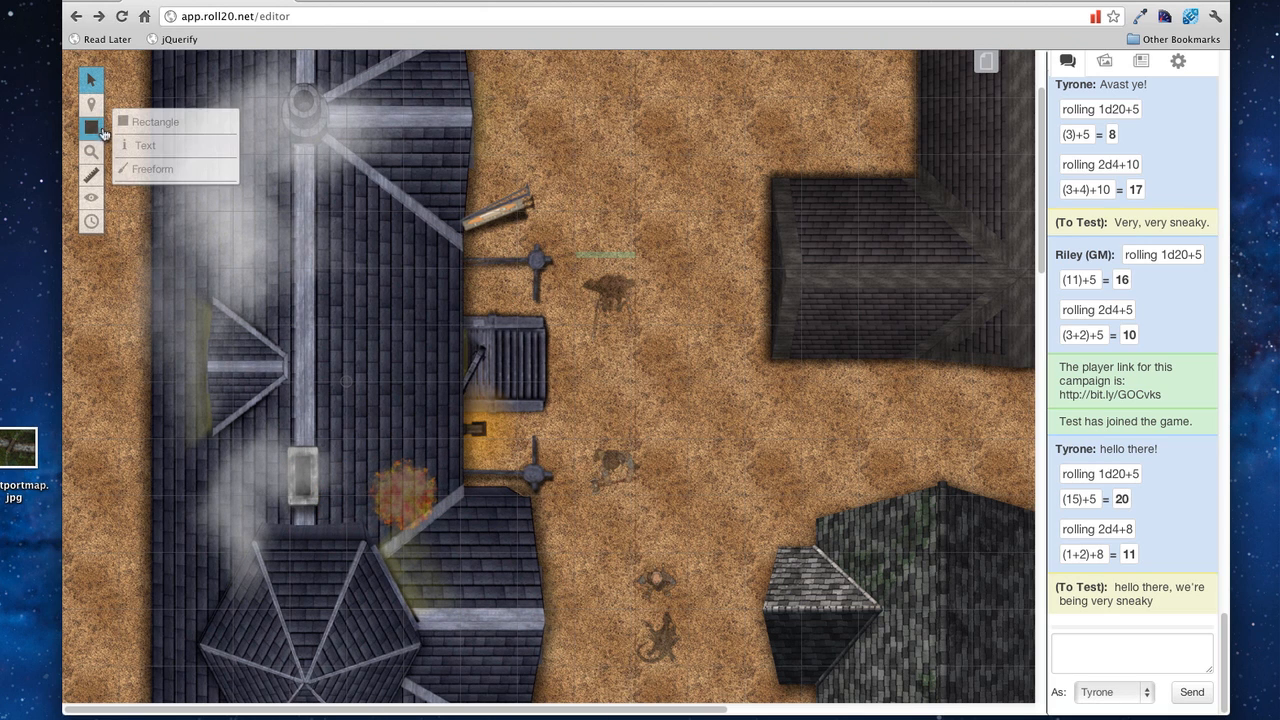
{"action": "mouse_move", "coordinate": [95, 109]}
{"action": "left_click", "coordinate": [175, 121]}
{"action": "left_click_drag", "start_coordinate": [602, 293], "coordinate": [658, 372]}
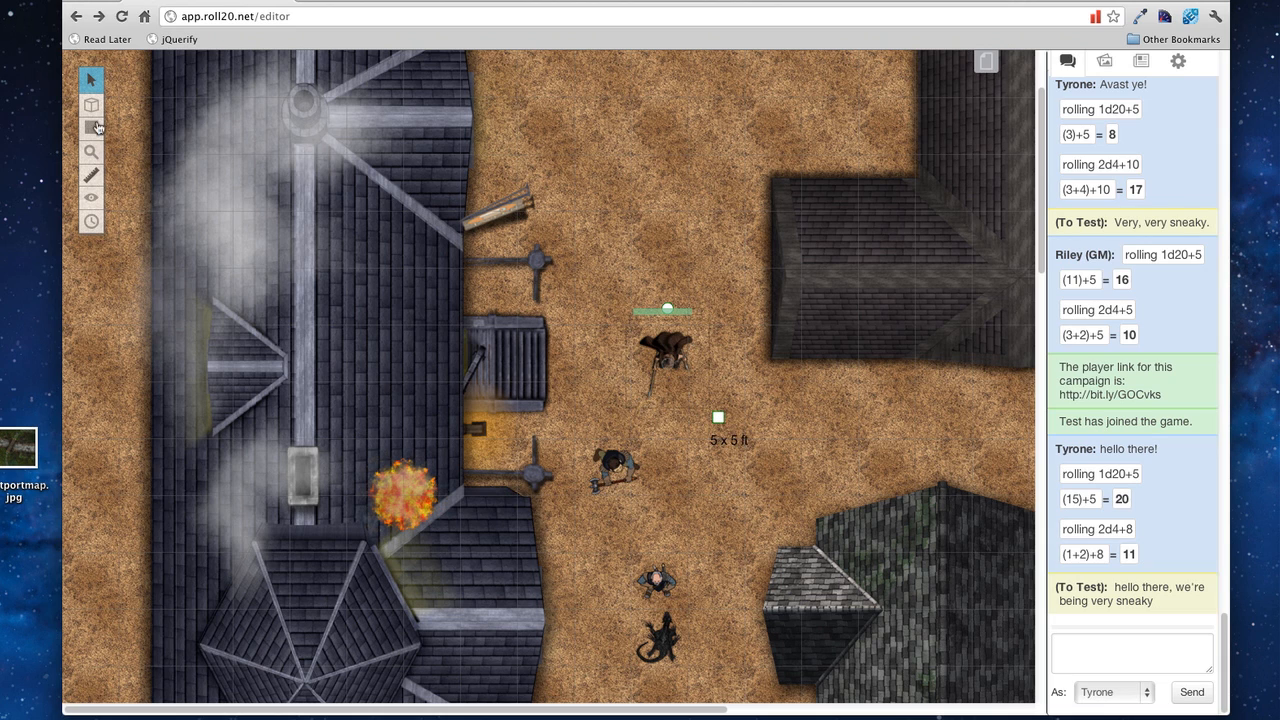
Step: On the GM layer, draw a freehand loop around the creature and delete it
{"action": "mouse_move", "coordinate": [95, 128]}
{"action": "left_click", "coordinate": [127, 146]}
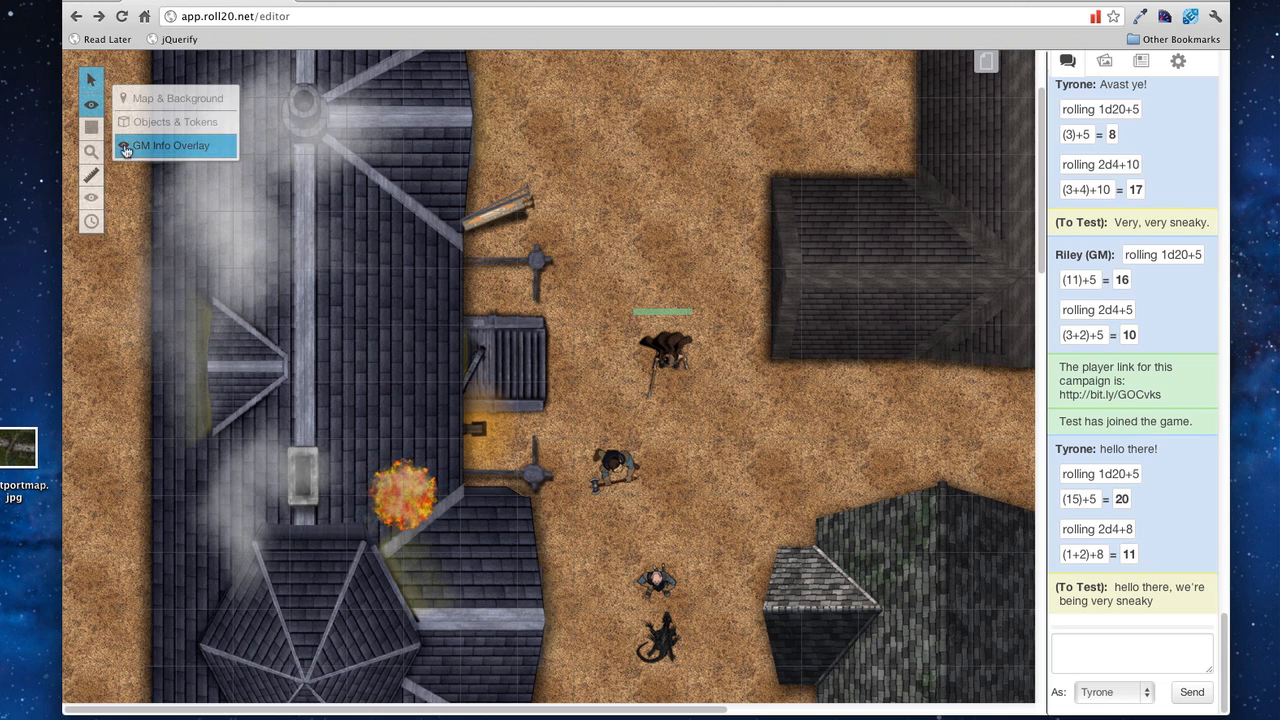
{"action": "mouse_move", "coordinate": [102, 138]}
{"action": "left_click", "coordinate": [152, 168]}
{"action": "mouse_move", "coordinate": [638, 308]}
{"action": "left_mouse_down"}
{"action": "mouse_move", "coordinate": [690, 420]}
{"action": "mouse_move", "coordinate": [650, 308]}
{"action": "mouse_move", "coordinate": [625, 309]}
{"action": "left_mouse_up"}
{"action": "key", "text": "Delete"}
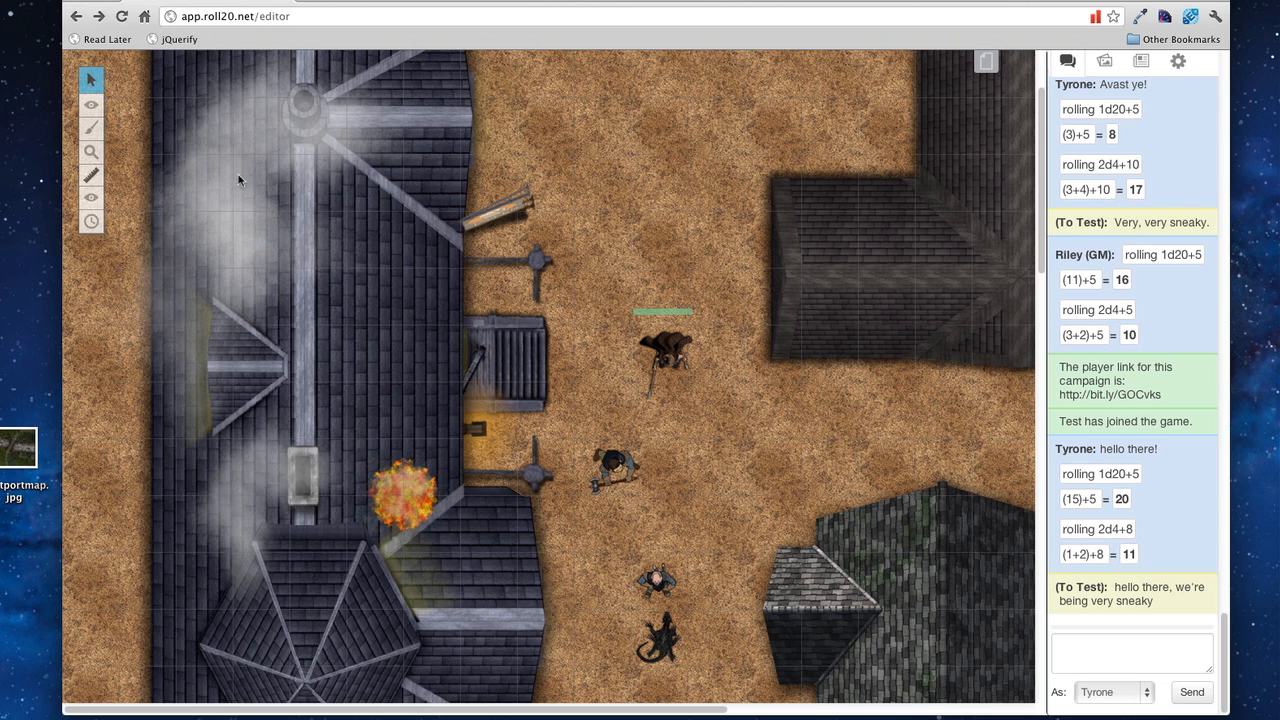
Step: Enlarge the creature token to 10 x 10 ft, shrink it back to 5 x 5 ft, and rotate it
{"action": "mouse_move", "coordinate": [92, 106]}
{"action": "left_click", "coordinate": [140, 125]}
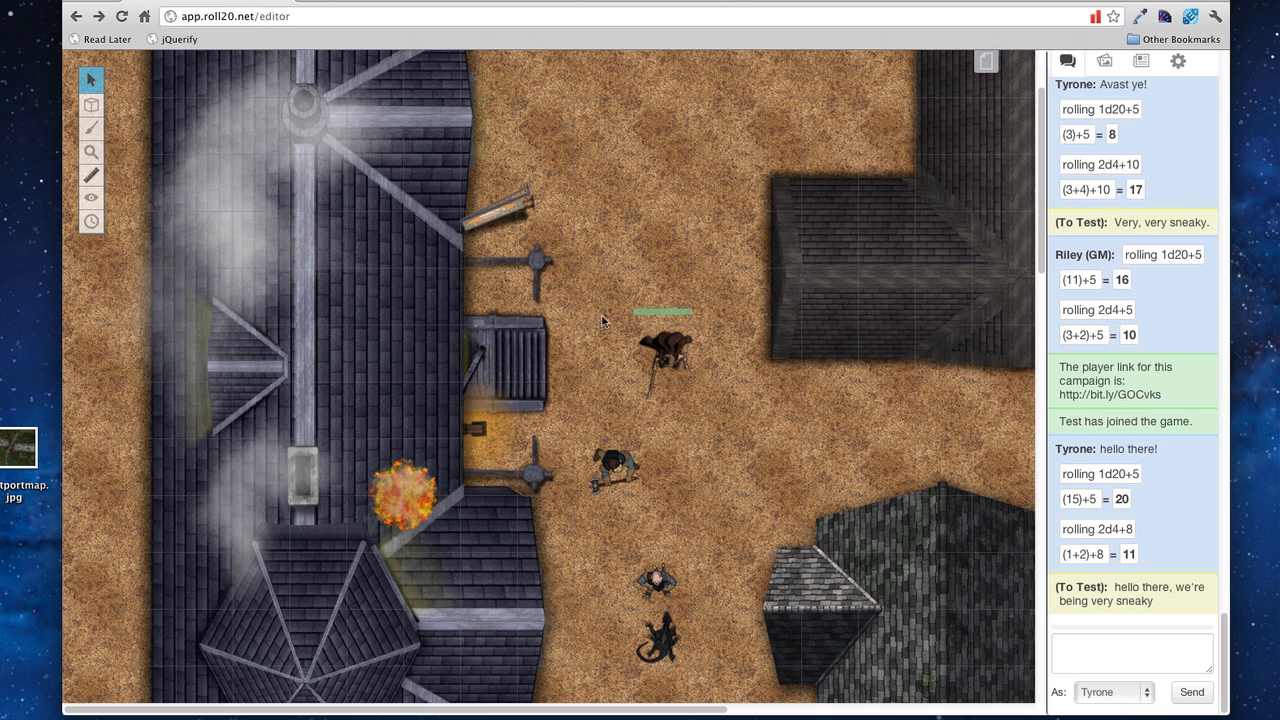
{"action": "left_click", "coordinate": [674, 359]}
{"action": "left_click_drag", "start_coordinate": [717, 418], "coordinate": [788, 501]}
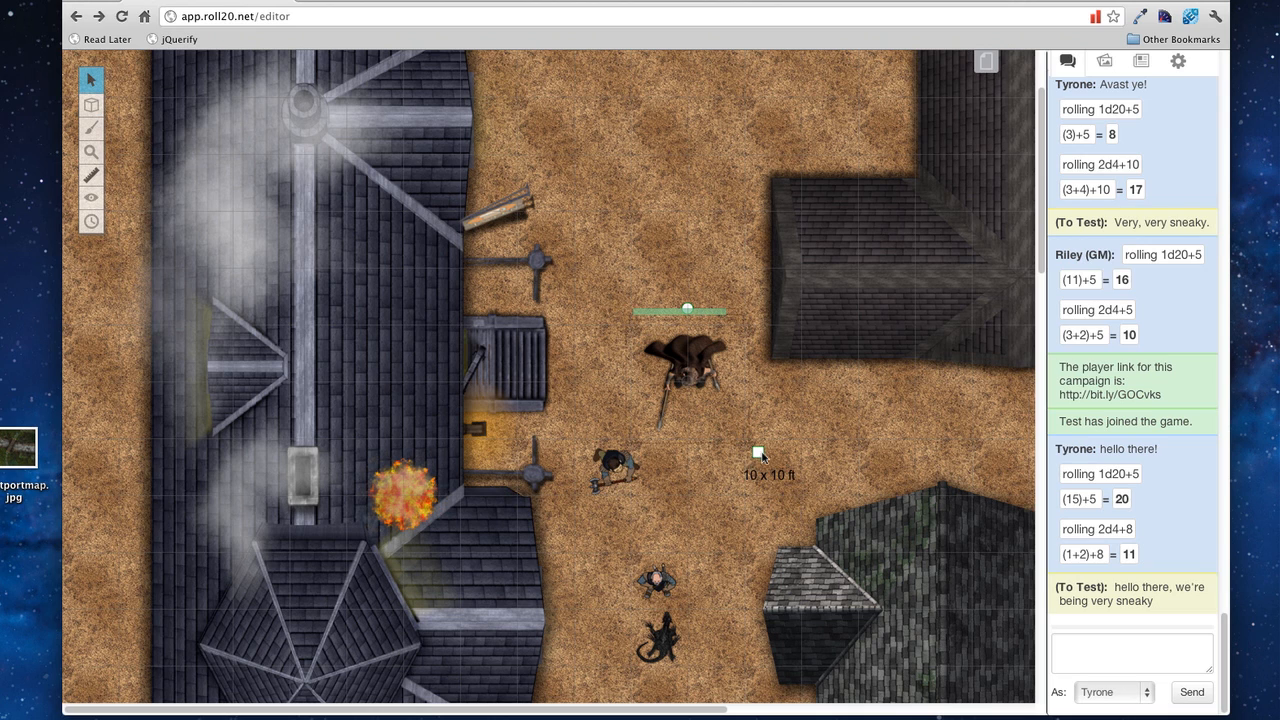
{"action": "left_click_drag", "start_coordinate": [760, 455], "coordinate": [737, 437]}
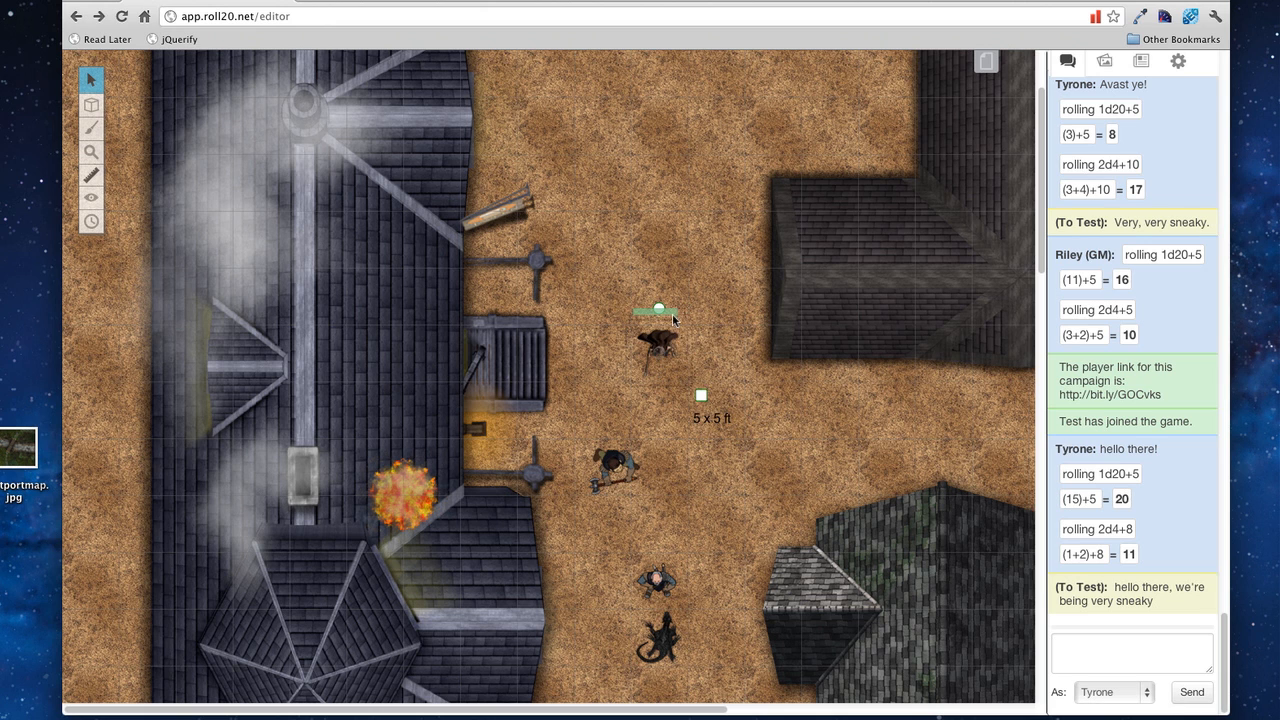
{"action": "mouse_move", "coordinate": [659, 309]}
{"action": "left_mouse_down"}
{"action": "mouse_move", "coordinate": [722, 359]}
{"action": "mouse_move", "coordinate": [628, 320]}
{"action": "mouse_move", "coordinate": [659, 307]}
{"action": "left_mouse_up"}
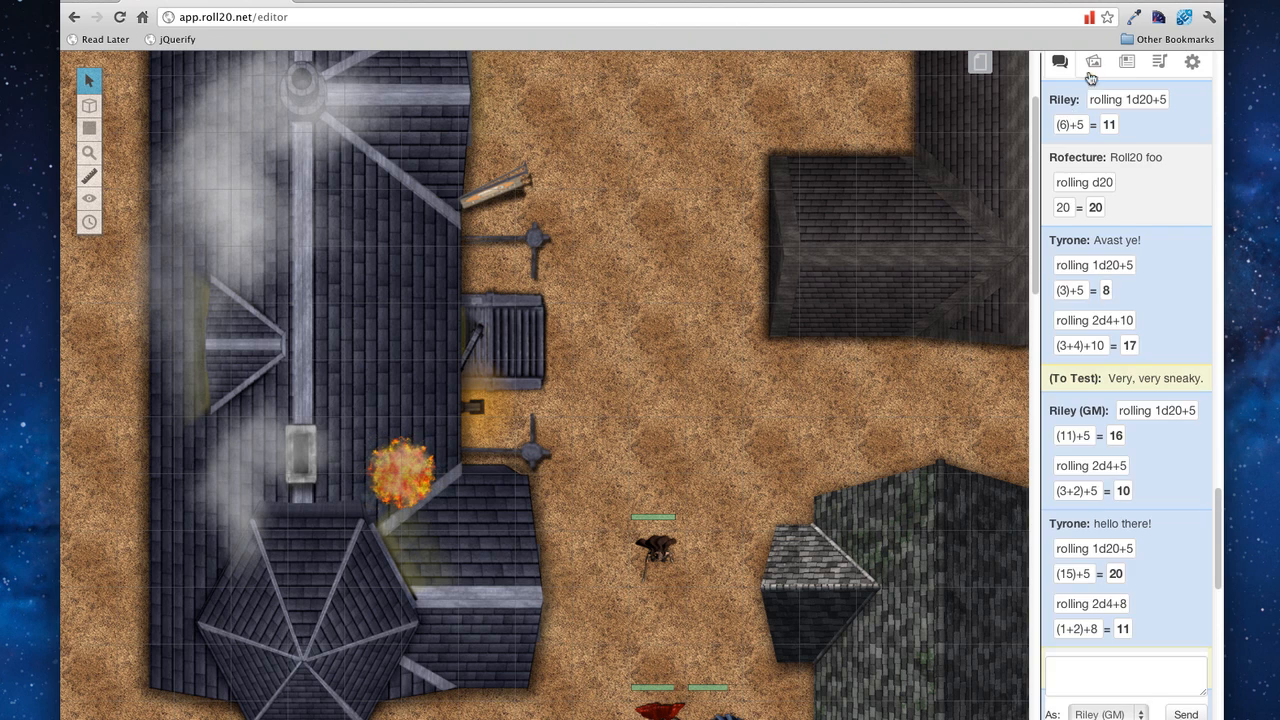
Step: Search for 'dragon' and scroll through the results
{"action": "left_click", "coordinate": [1093, 62]}
{"action": "left_click", "coordinate": [1103, 127]}
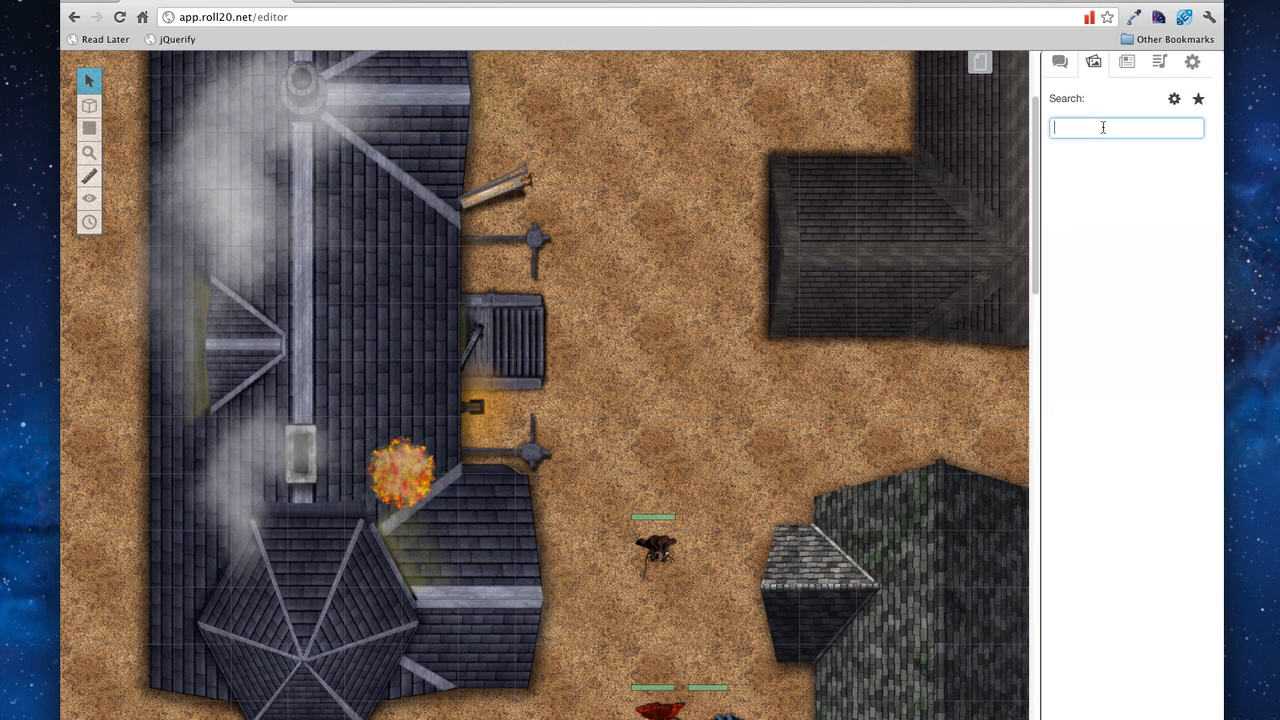
{"action": "type", "text": "dragon"}
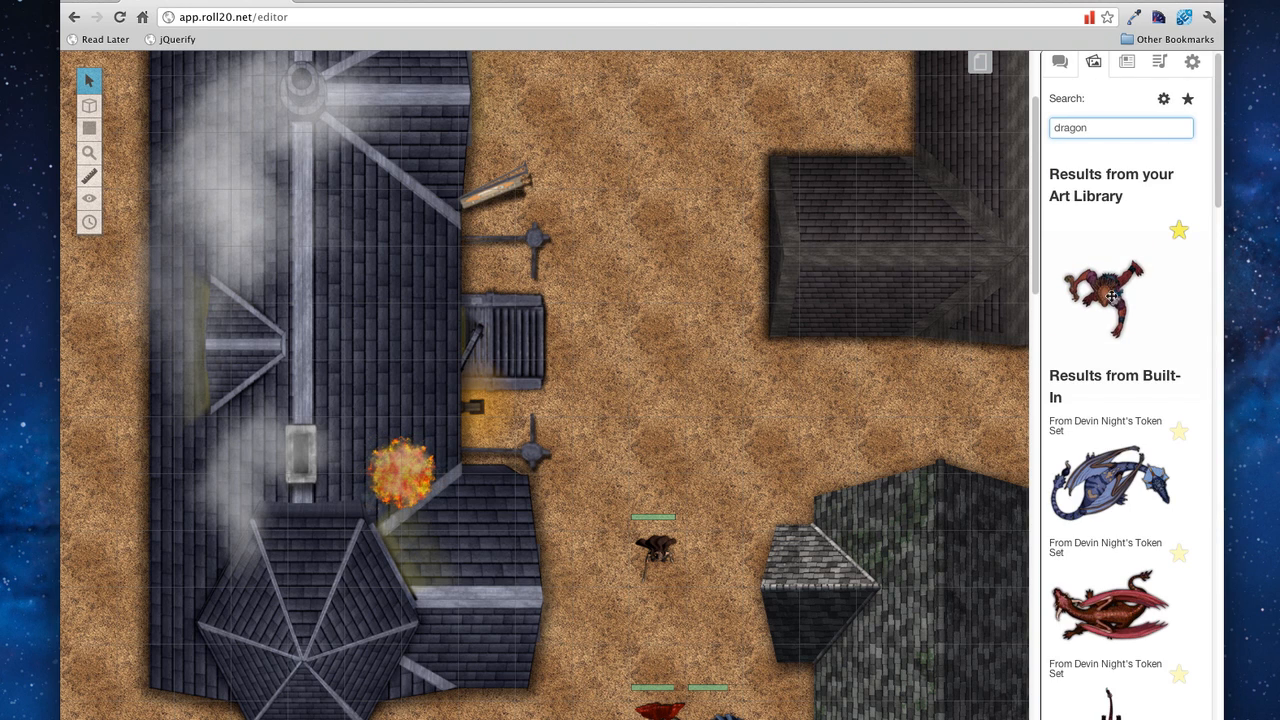
{"action": "scroll", "coordinate": [1110, 293], "scroll_direction": "down", "scroll_amount": 6}
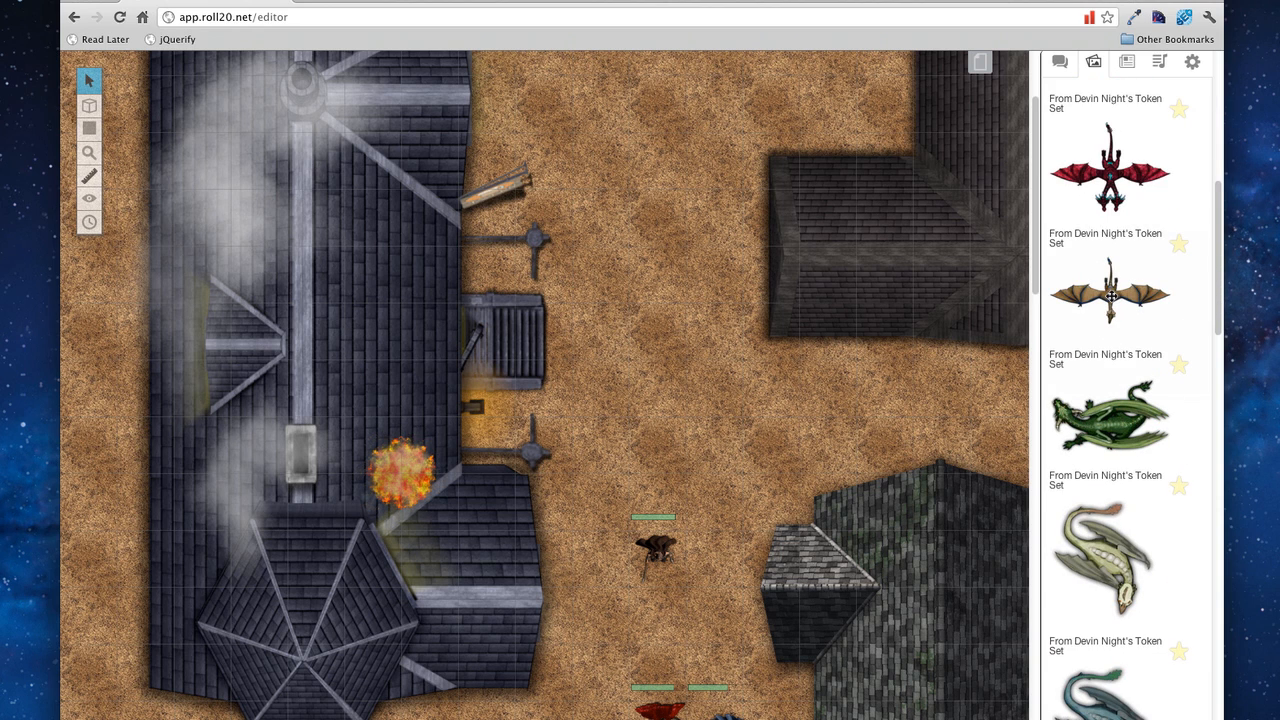
{"action": "scroll", "coordinate": [1110, 293], "scroll_direction": "down", "scroll_amount": 10}
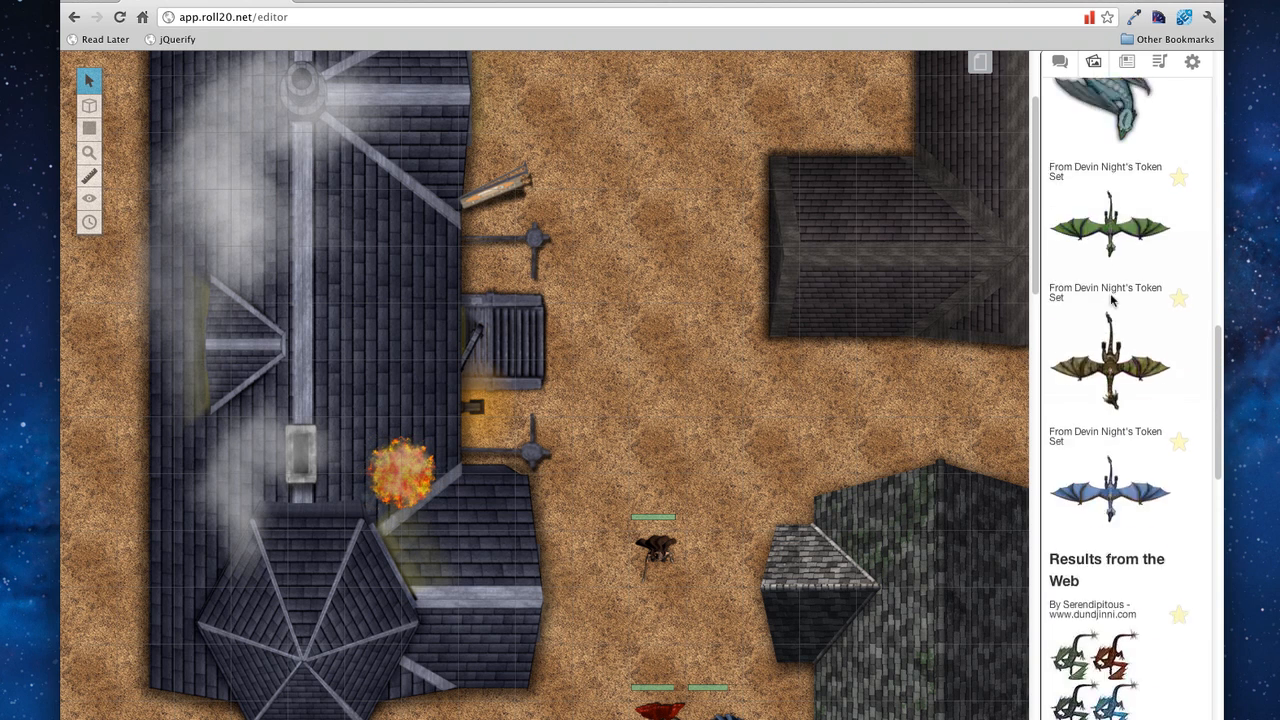
{"action": "scroll", "coordinate": [1111, 296], "scroll_direction": "down", "scroll_amount": 12}
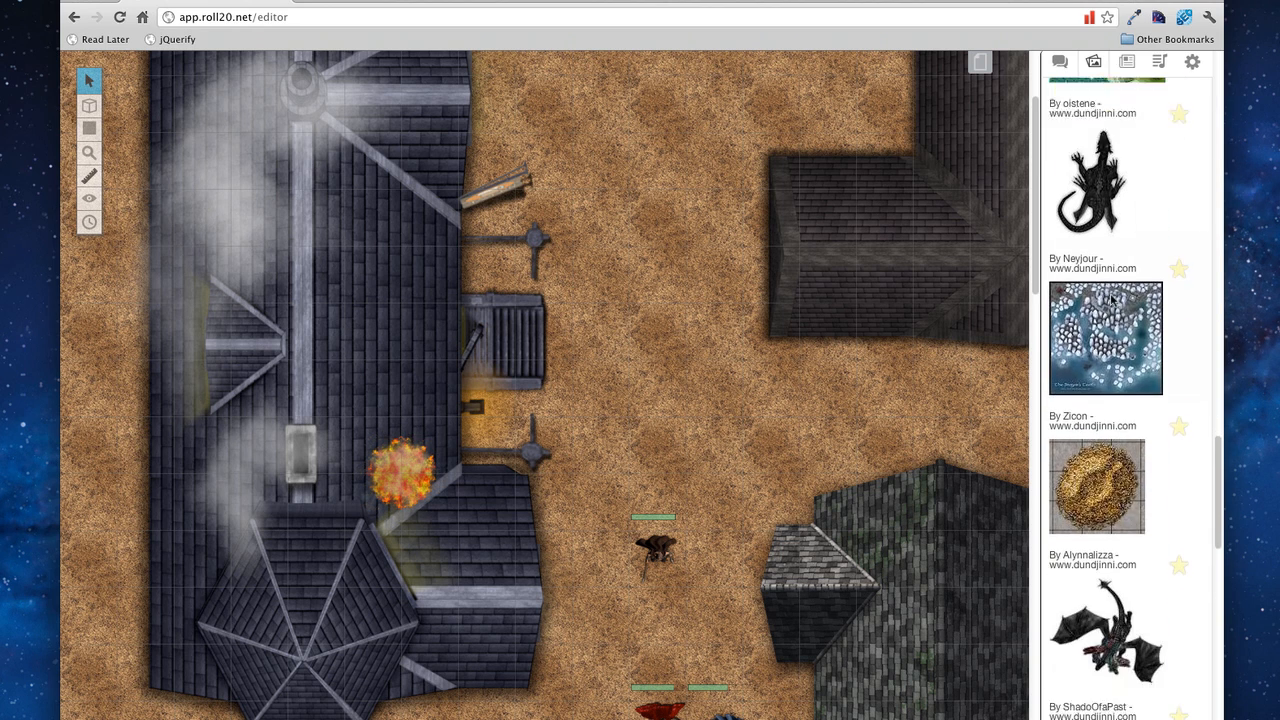
{"action": "scroll", "coordinate": [1111, 296], "scroll_direction": "down", "scroll_amount": 12}
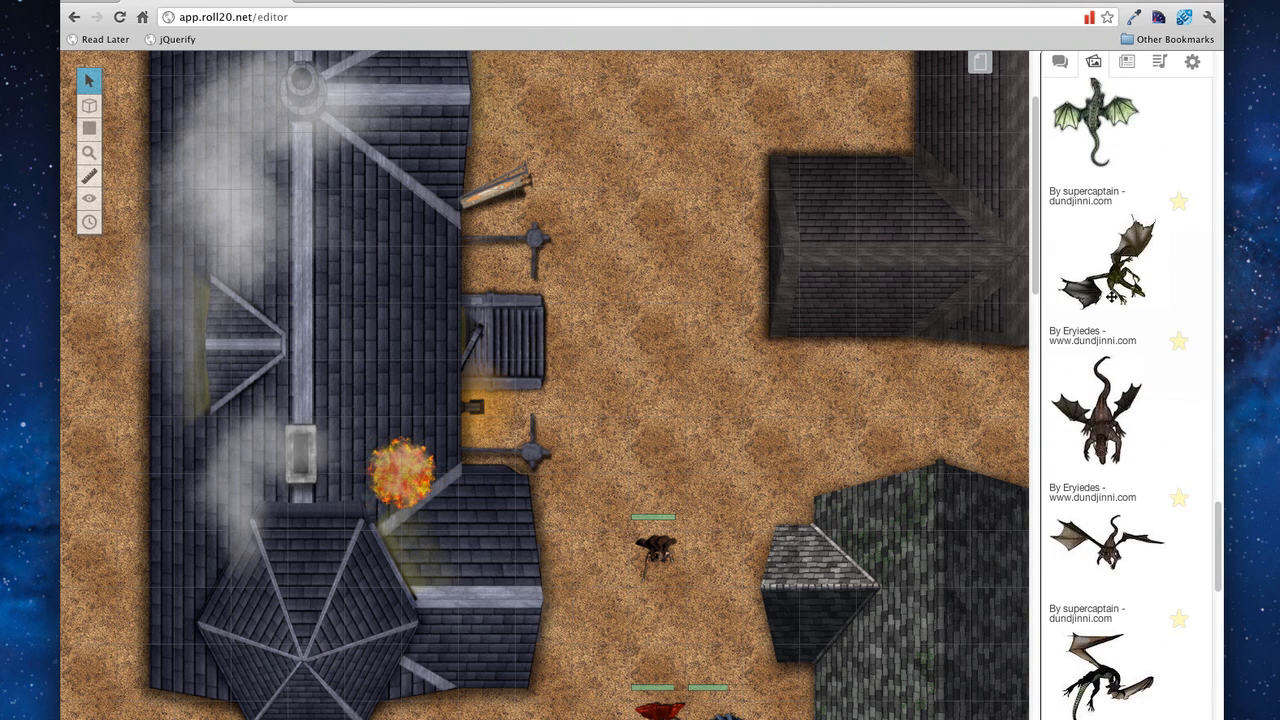
{"action": "scroll", "coordinate": [1111, 296], "scroll_direction": "up", "scroll_amount": 1}
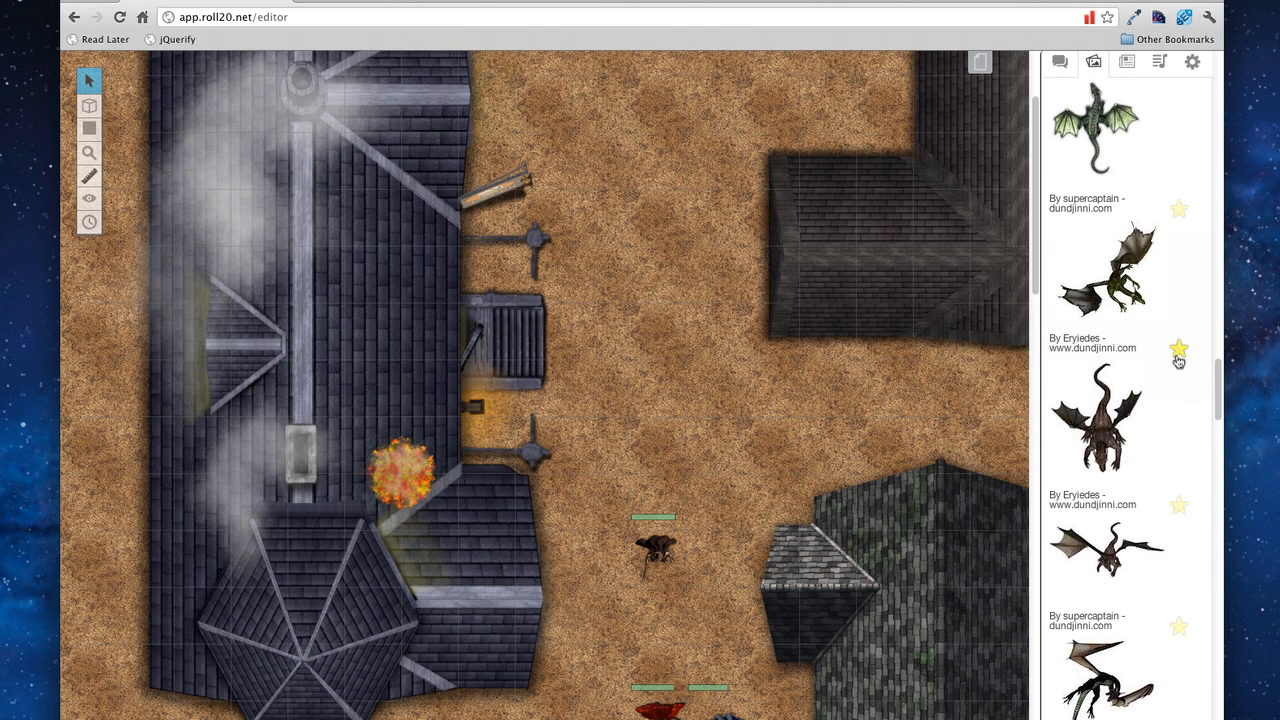
{"action": "scroll", "coordinate": [1178, 345], "scroll_direction": "up", "scroll_amount": 20}
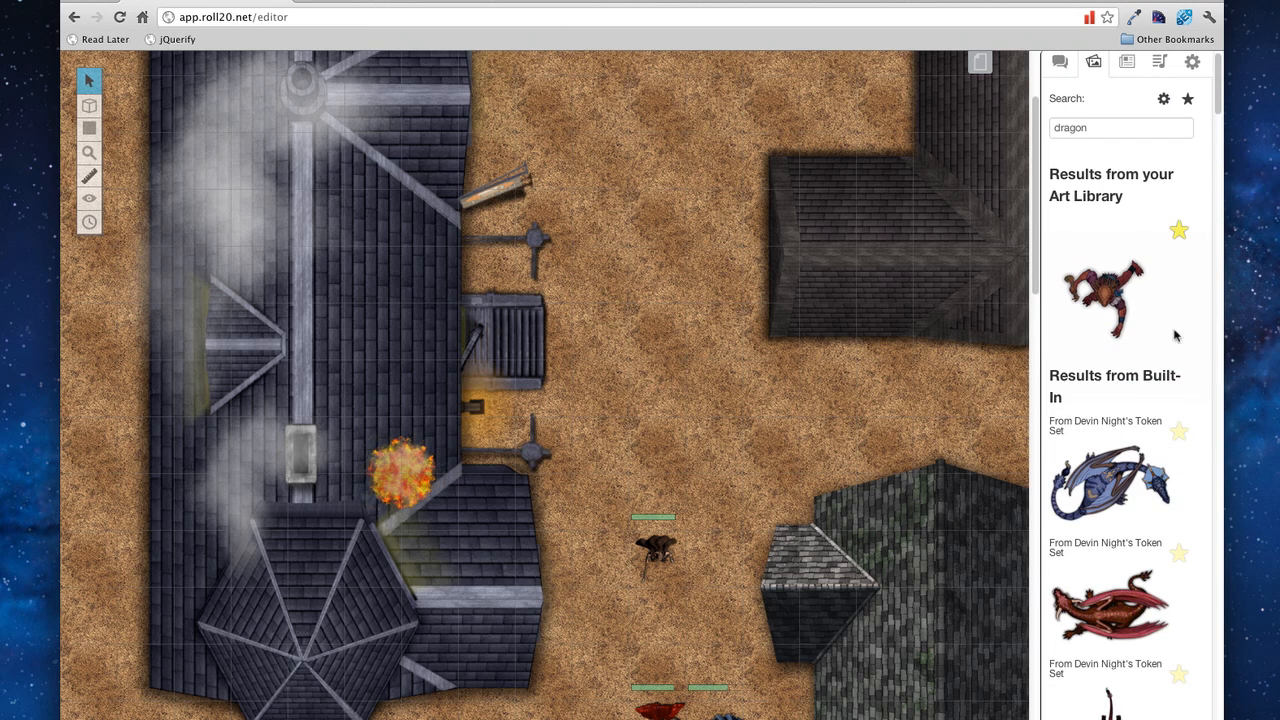
Step: Search the Art Library for 'dragon', drag the brown dragon onto the map, and rotate it slightly counter-clockwise
{"action": "double_click", "coordinate": [1134, 127]}
{"action": "type", "text": "dragon"}
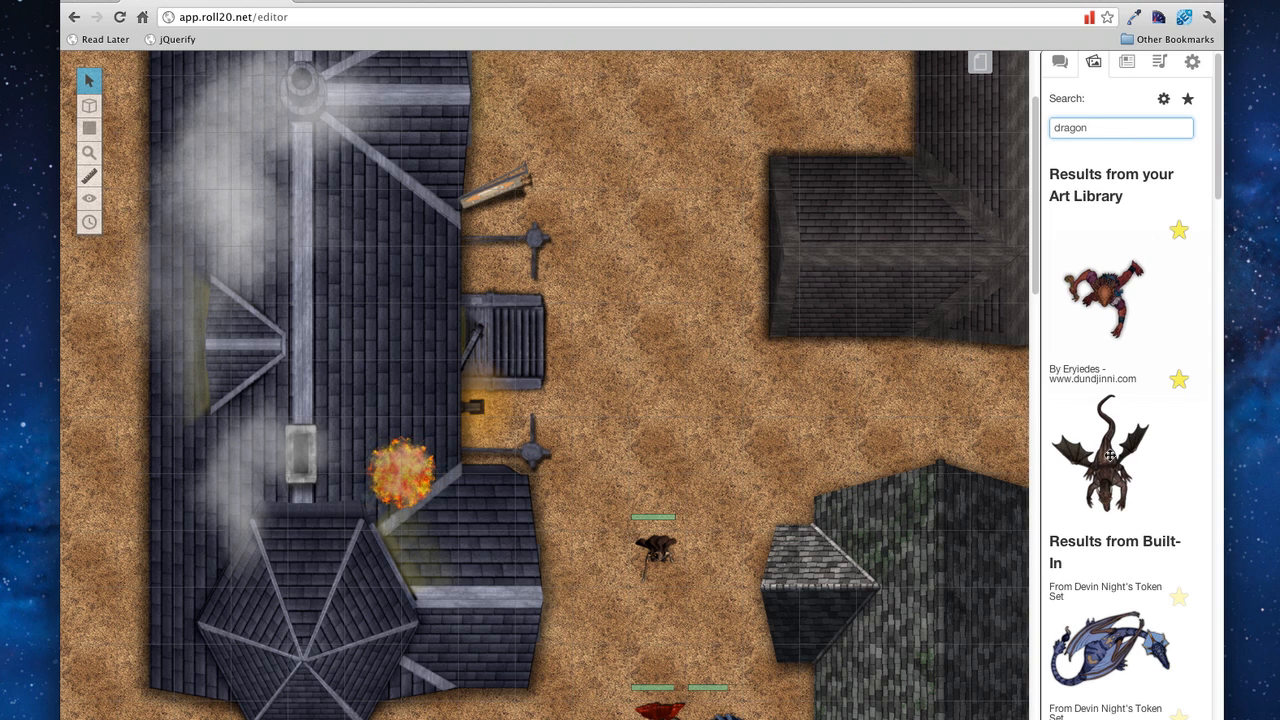
{"action": "left_click_drag", "start_coordinate": [1110, 455], "coordinate": [645, 395]}
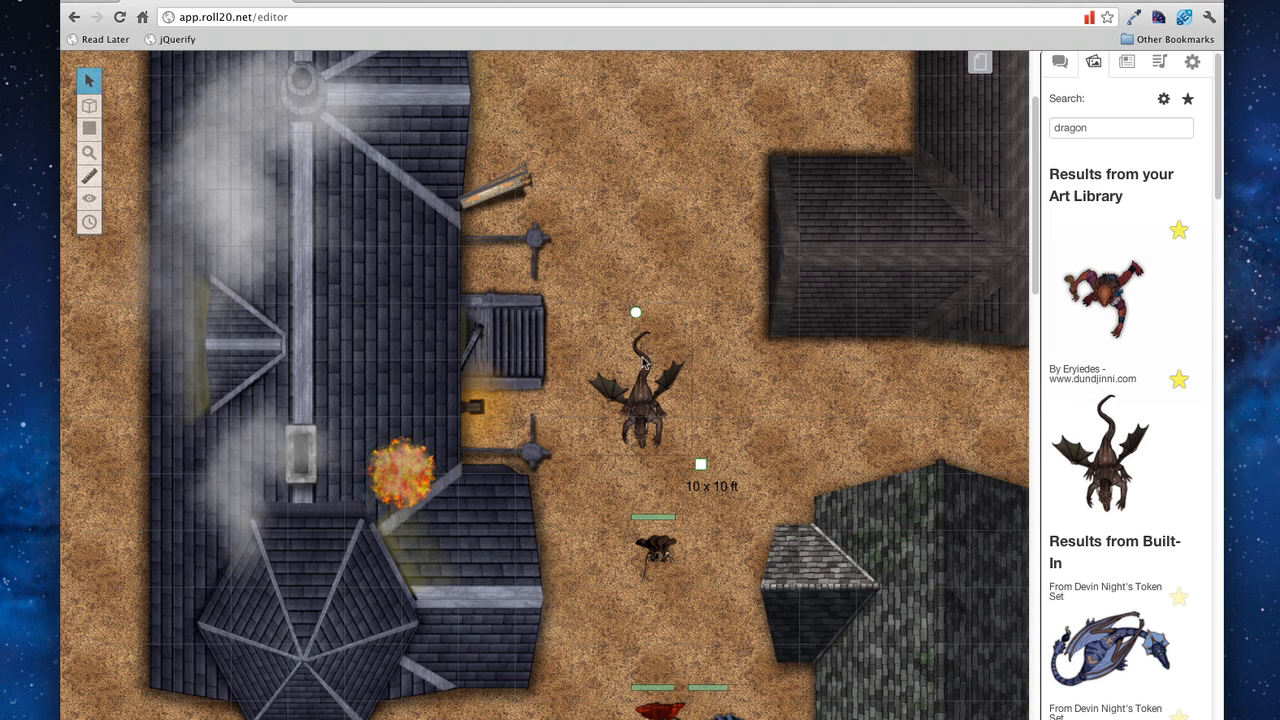
{"action": "left_click_drag", "start_coordinate": [636, 313], "coordinate": [662, 312]}
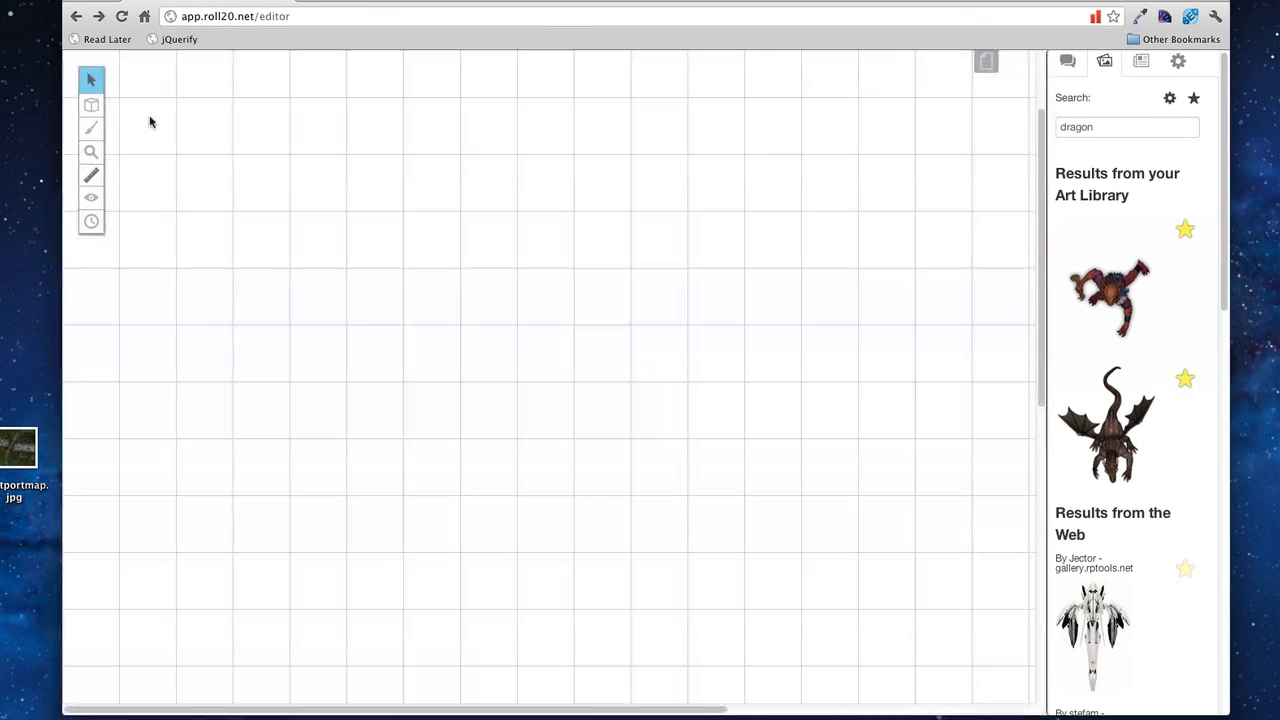
Step: Upload portmap.jpg to the map layer, enlarge it to 55 by 50 ft, and reposition it to fill the view
{"action": "mouse_move", "coordinate": [90, 106]}
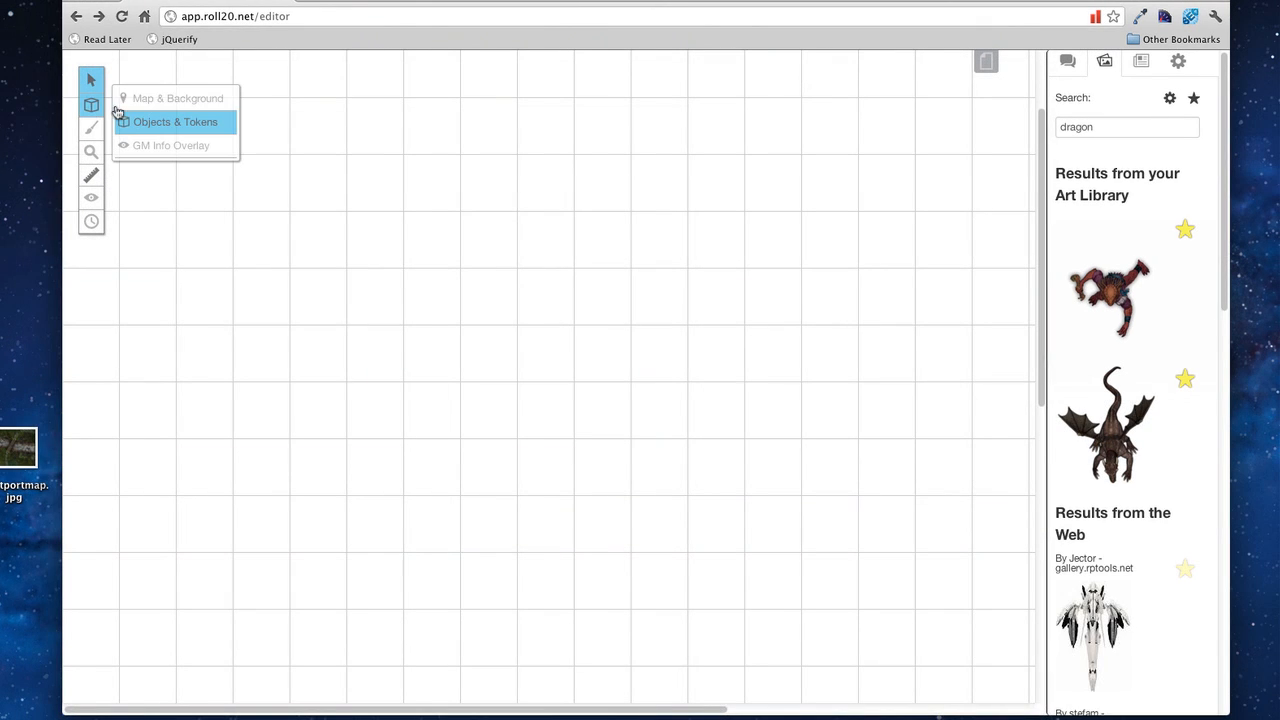
{"action": "left_click", "coordinate": [128, 100]}
{"action": "left_click_drag", "start_coordinate": [22, 458], "coordinate": [579, 283]}
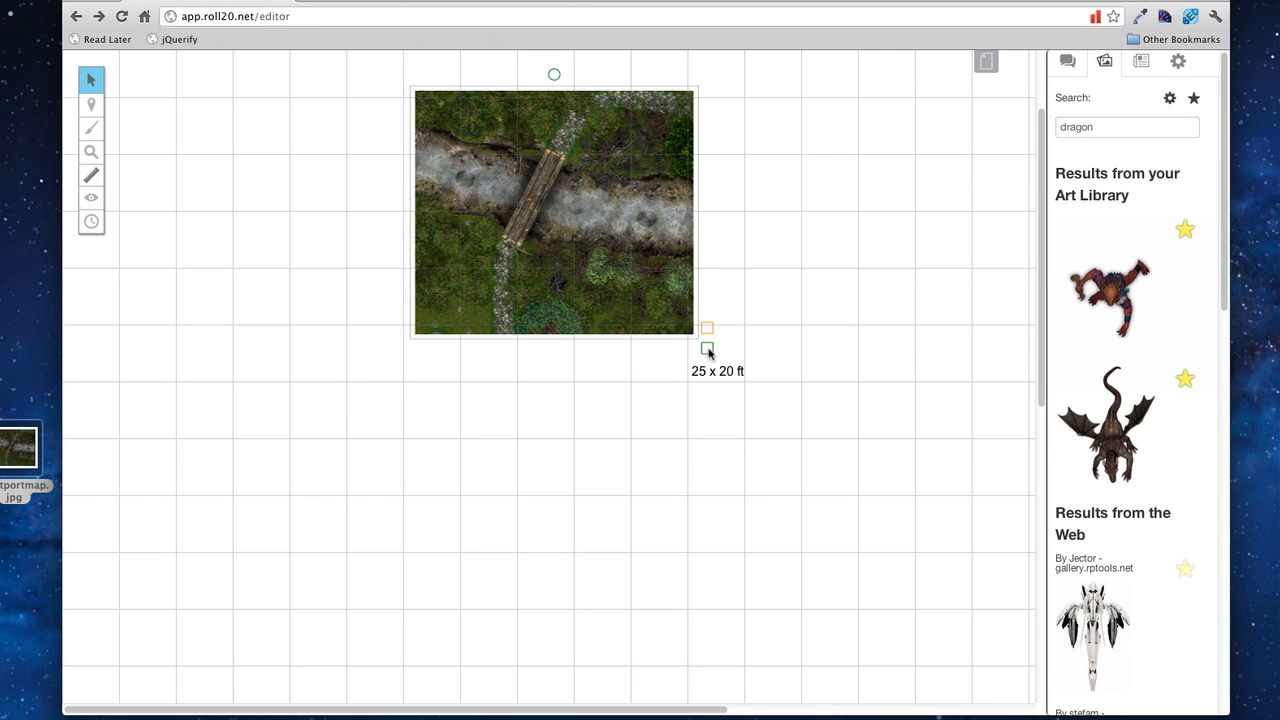
{"action": "left_click_drag", "start_coordinate": [707, 347], "coordinate": [1000, 691]}
{"action": "left_click_drag", "start_coordinate": [857, 445], "coordinate": [490, 334]}
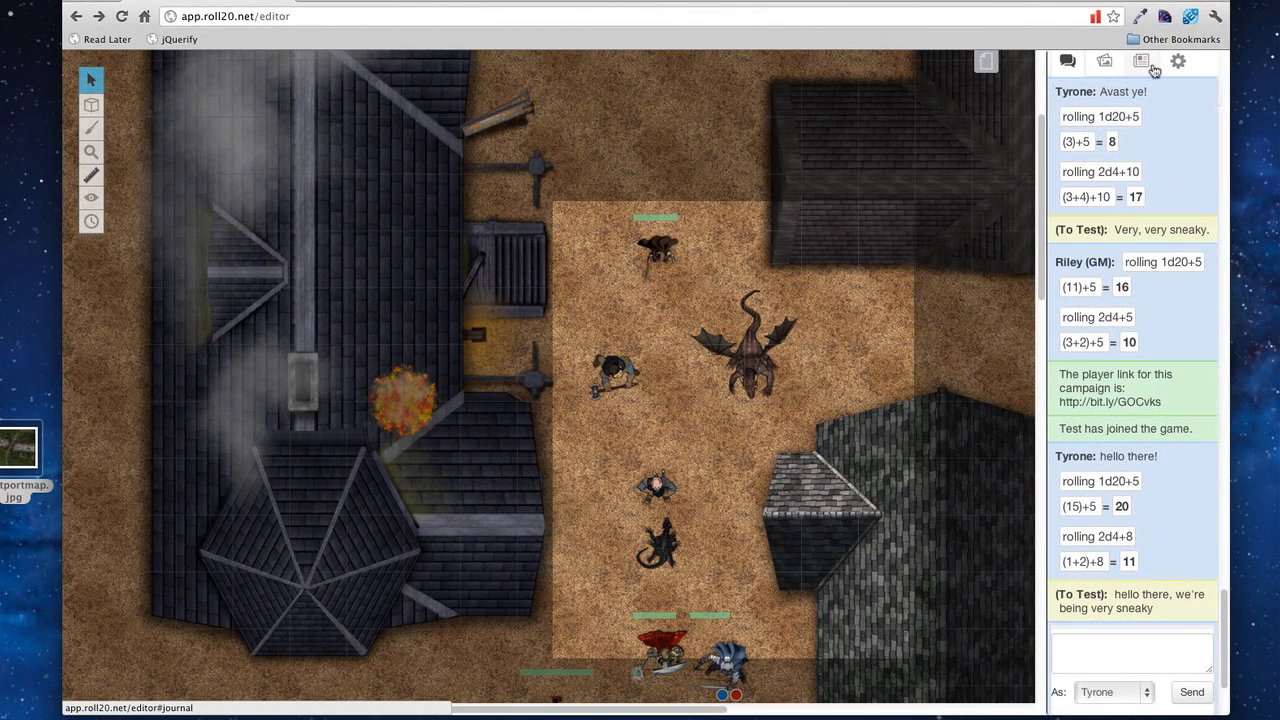
{"action": "left_click", "coordinate": [1150, 66]}
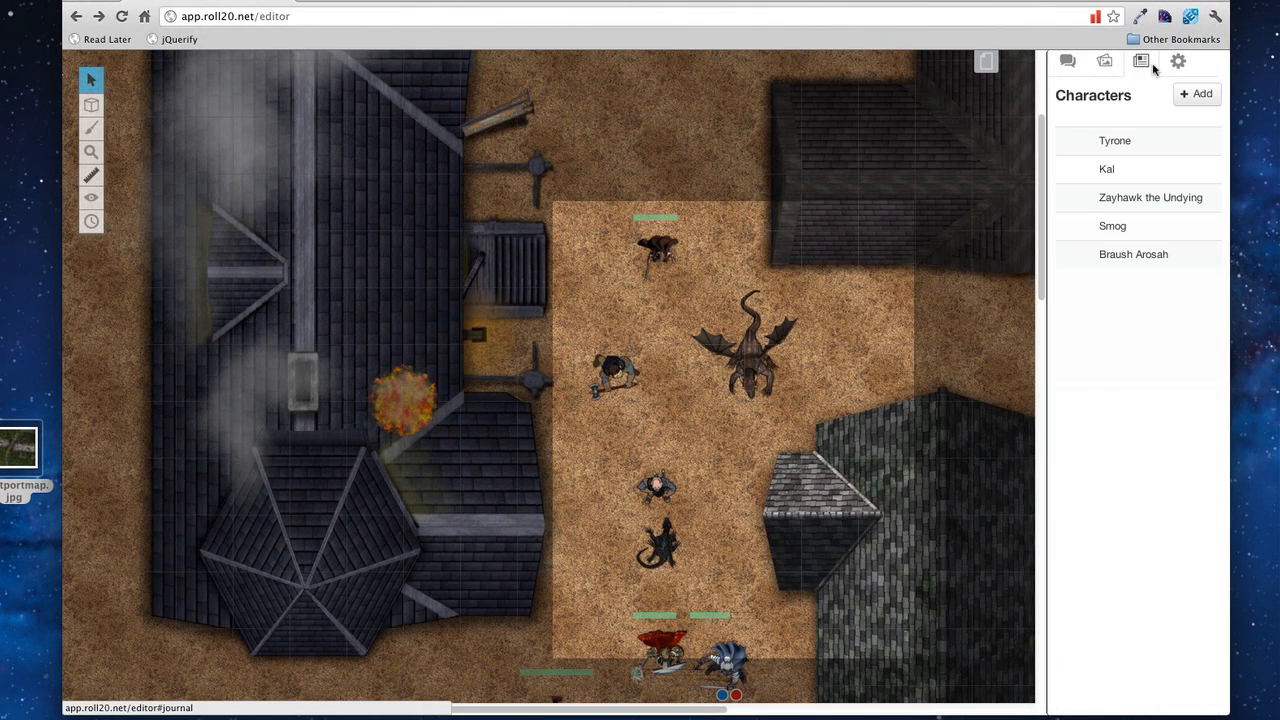
Step: Edit Tyrone to add a second player under In Player's Journals, keeping Controlled By unchanged
{"action": "left_click", "coordinate": [1137, 143]}
{"action": "left_click", "coordinate": [851, 156]}
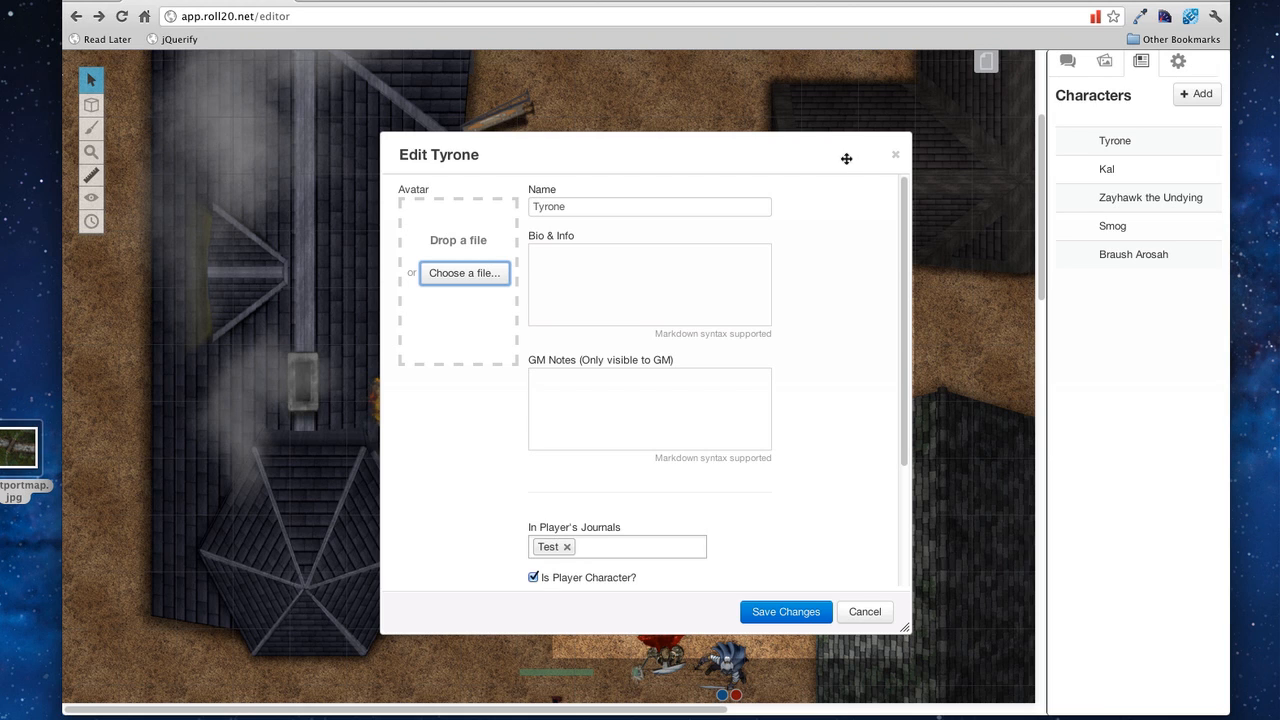
{"action": "scroll", "coordinate": [853, 266], "scroll_direction": "down", "scroll_amount": 3}
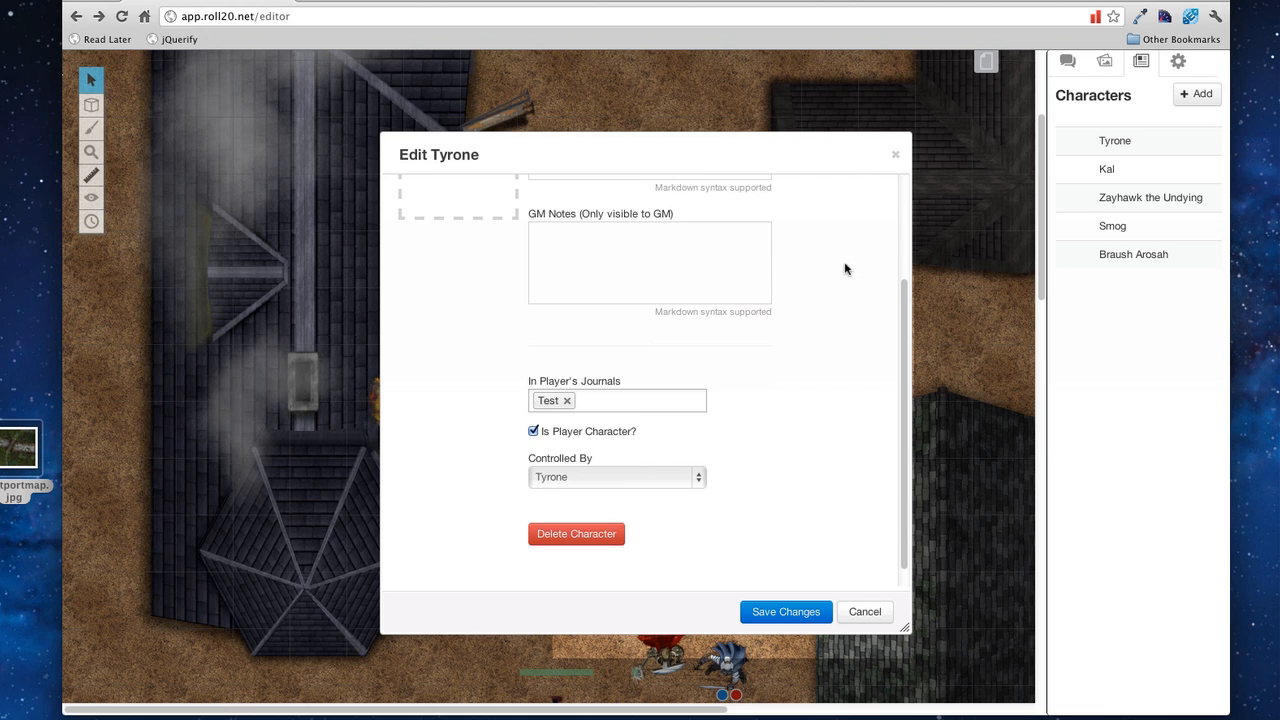
{"action": "scroll", "coordinate": [845, 268], "scroll_direction": "up", "scroll_amount": 3}
{"action": "left_click", "coordinate": [714, 272]}
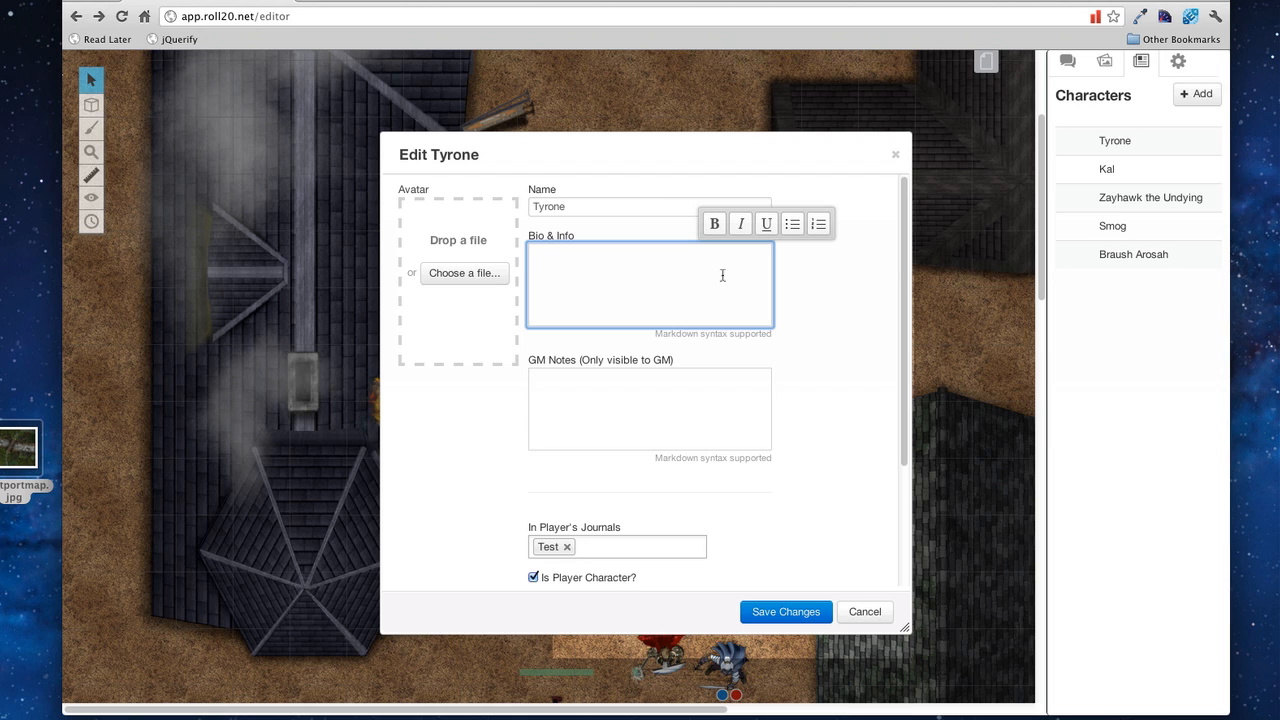
{"action": "scroll", "coordinate": [722, 275], "scroll_direction": "down", "scroll_amount": 3}
{"action": "left_click", "coordinate": [671, 374]}
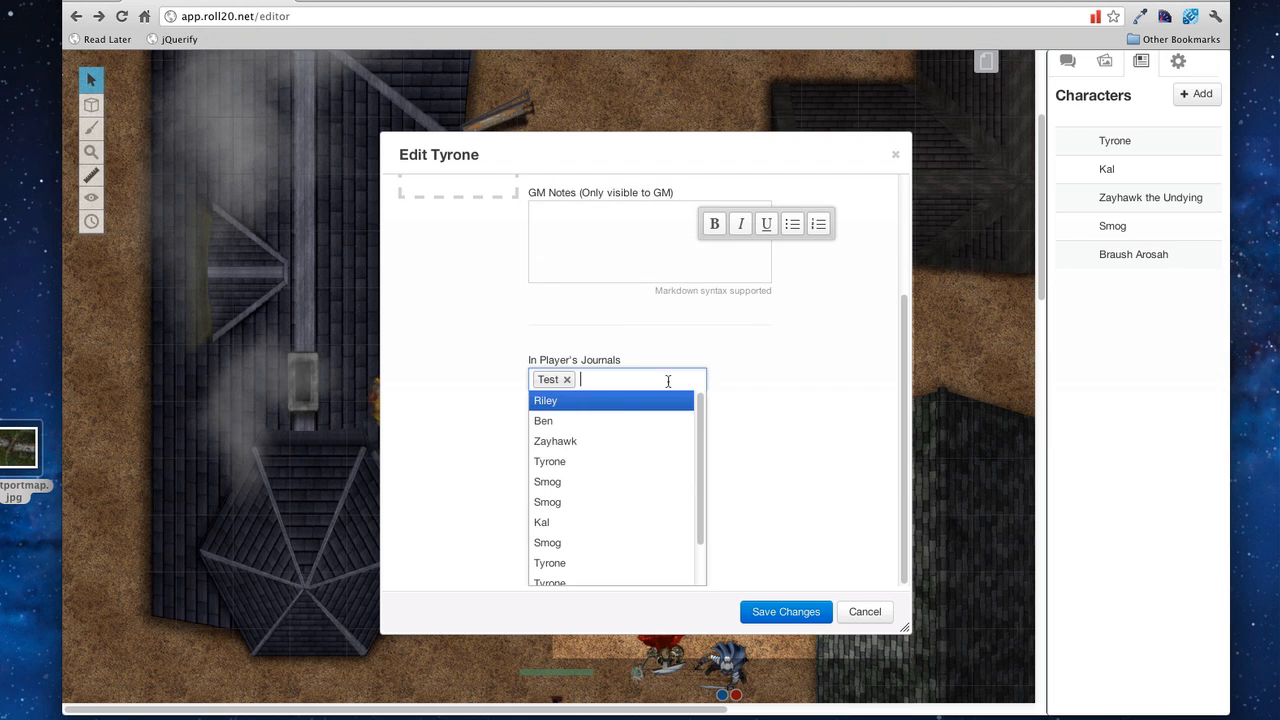
{"action": "left_click", "coordinate": [617, 427]}
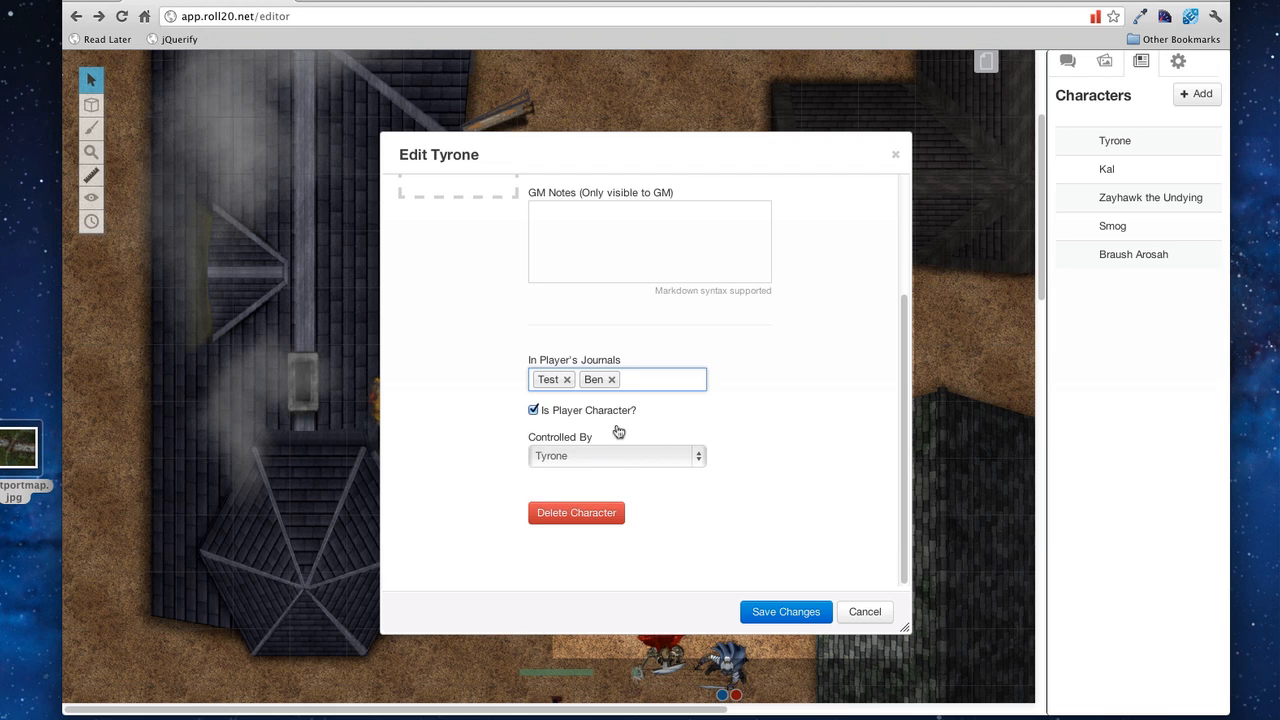
{"action": "left_click", "coordinate": [620, 455]}
{"action": "left_click", "coordinate": [619, 459]}
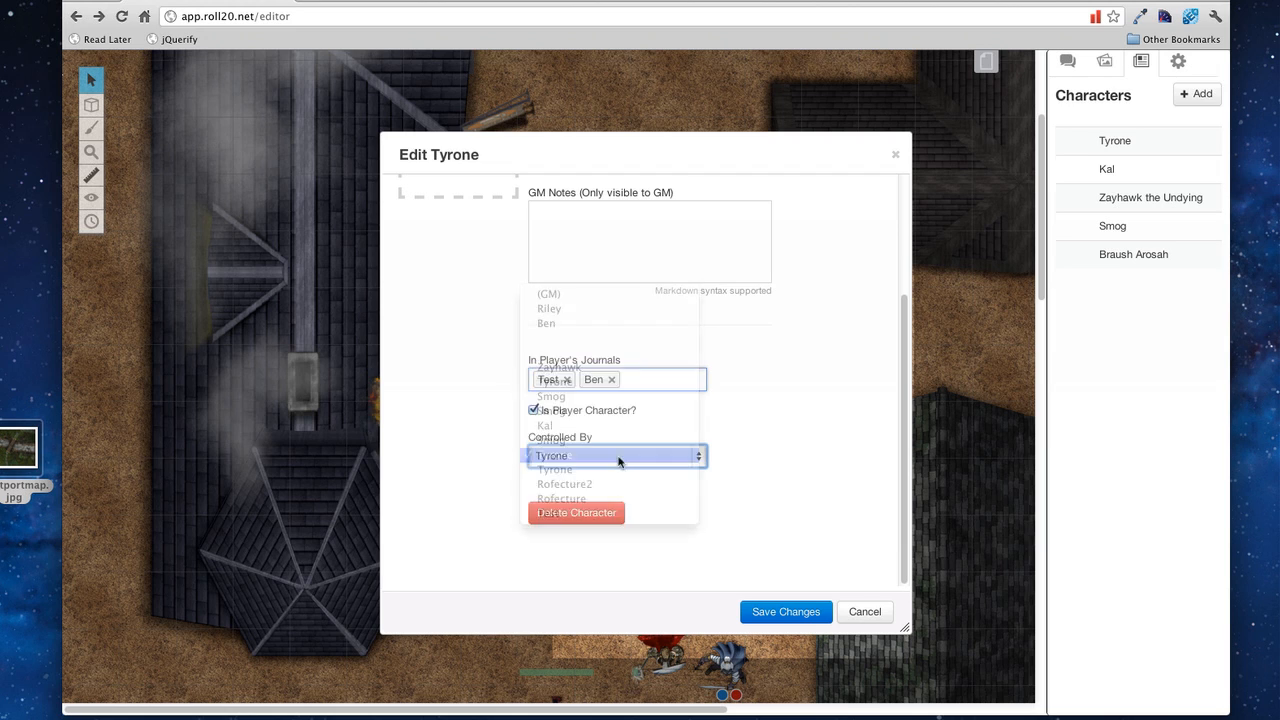
Step: Save the character, then in the dragon token's settings keep it generic and tick Takes a Turn
{"action": "left_click", "coordinate": [766, 614]}
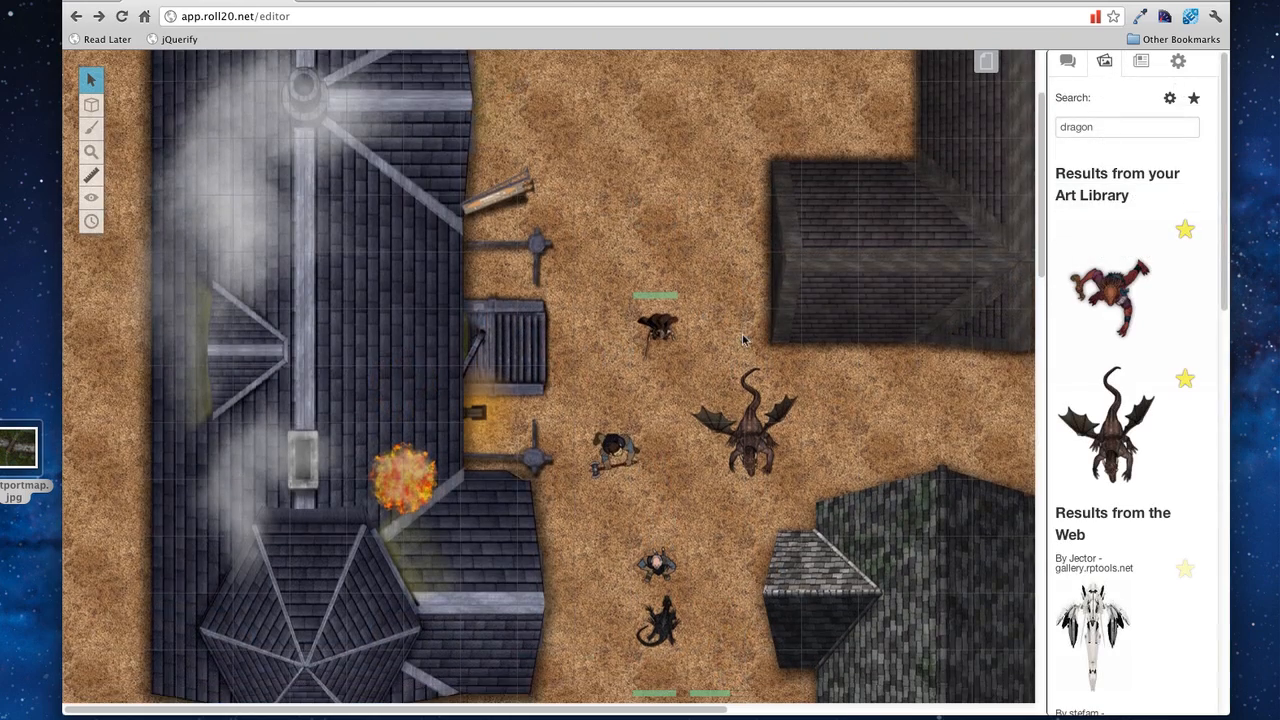
{"action": "scroll", "coordinate": [743, 340], "scroll_direction": "down", "scroll_amount": 2}
{"action": "right_click", "coordinate": [749, 362]}
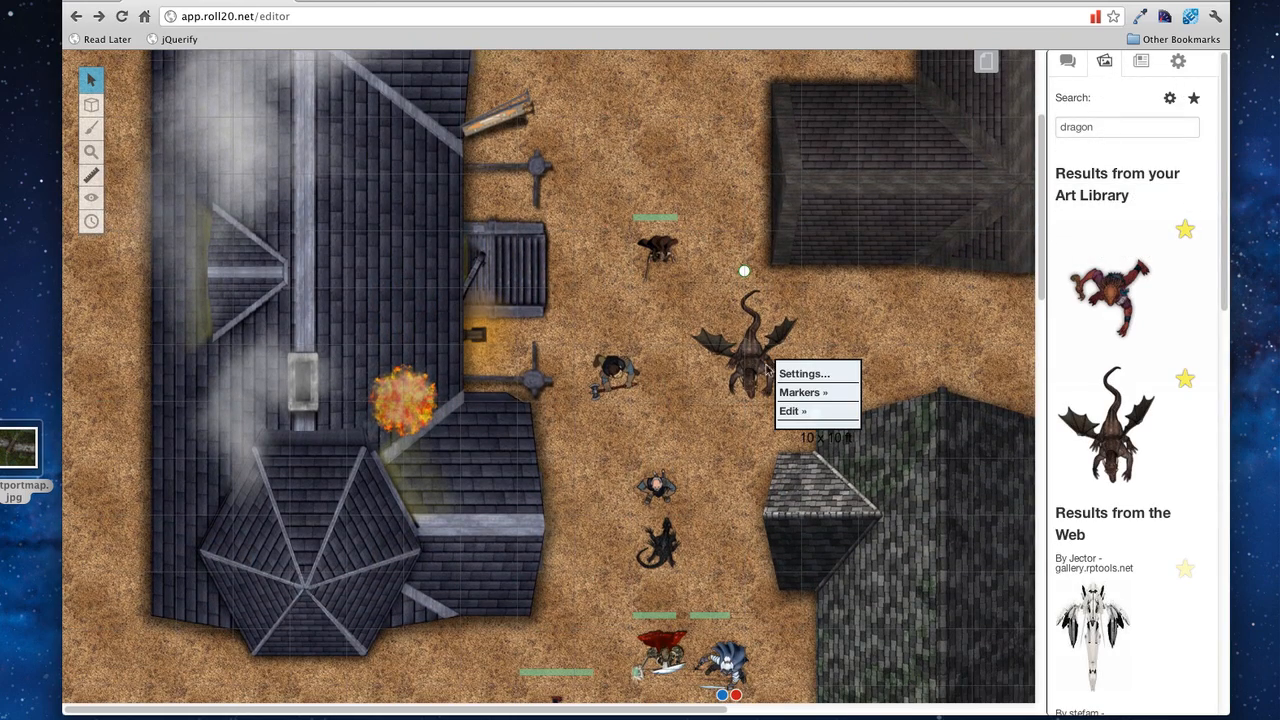
{"action": "left_click", "coordinate": [781, 375]}
{"action": "left_click", "coordinate": [493, 212]}
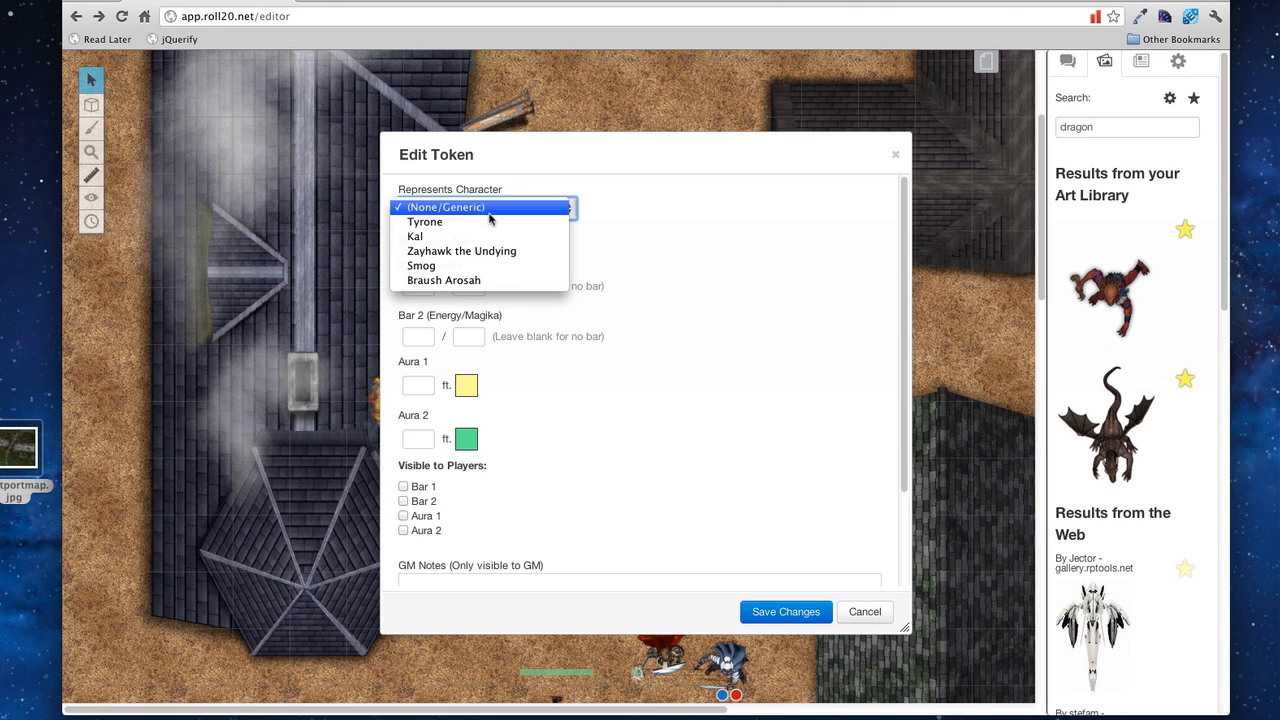
{"action": "left_click", "coordinate": [490, 208]}
{"action": "left_click", "coordinate": [403, 243]}
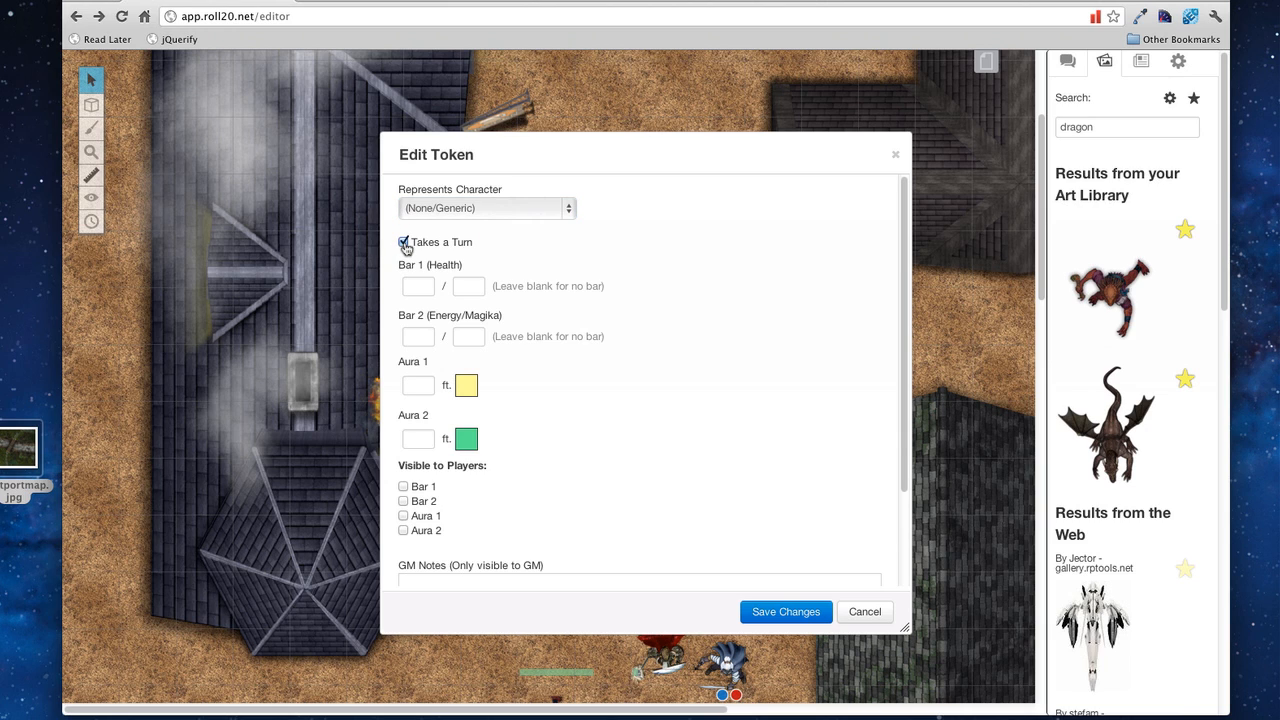
Step: Give the dragon a 10/10 Bar 1 and a 10 ft Aura 1, both player-visible, and save
{"action": "left_click", "coordinate": [417, 286]}
{"action": "type", "text": "10"}
{"action": "key", "text": "Tab"}
{"action": "type", "text": "10"}
{"action": "left_click", "coordinate": [412, 388]}
{"action": "type", "text": "10"}
{"action": "scroll", "coordinate": [412, 390], "scroll_direction": "down", "scroll_amount": 1}
{"action": "left_click", "coordinate": [403, 447]}
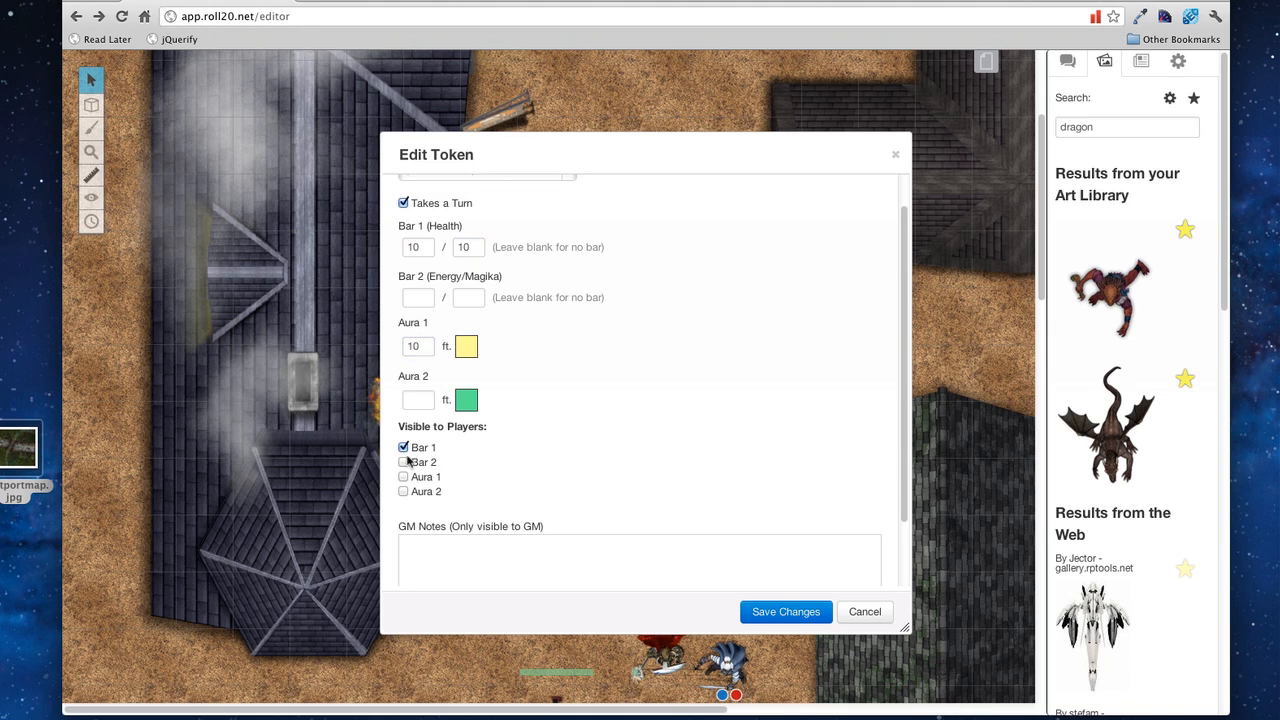
{"action": "left_click", "coordinate": [404, 477]}
{"action": "scroll", "coordinate": [572, 478], "scroll_direction": "down", "scroll_amount": 2}
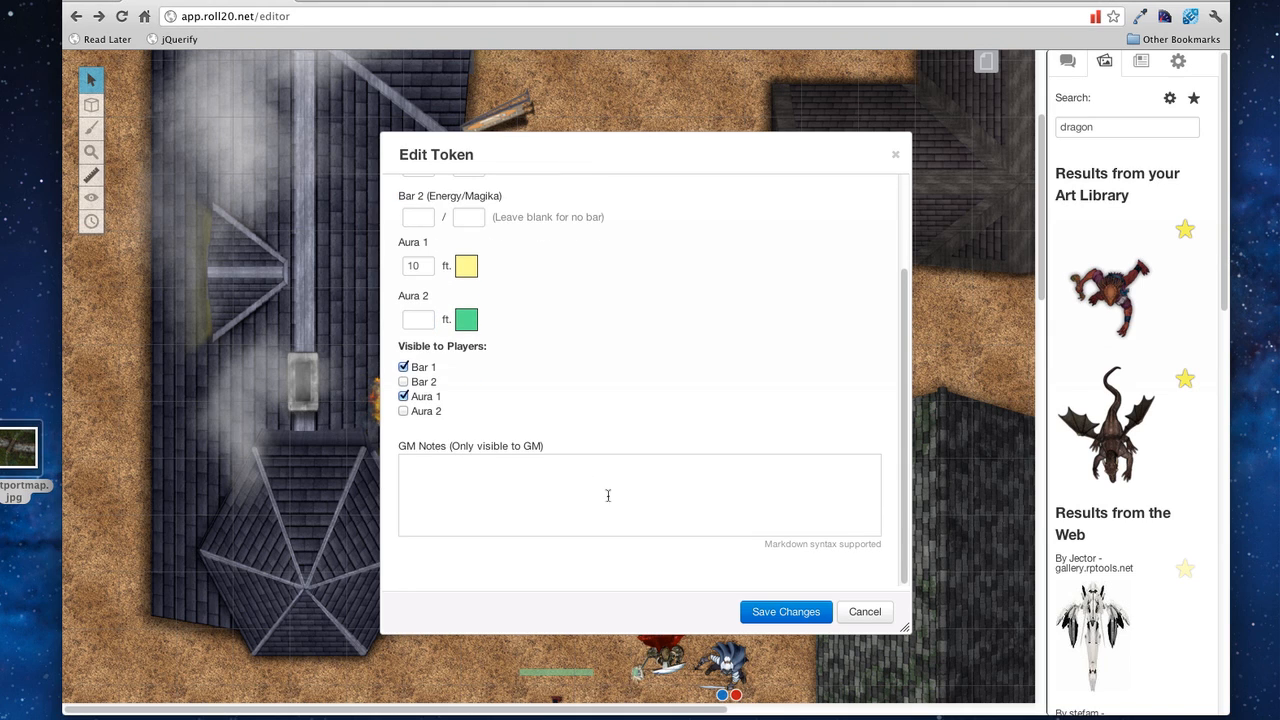
{"action": "left_click", "coordinate": [785, 612]}
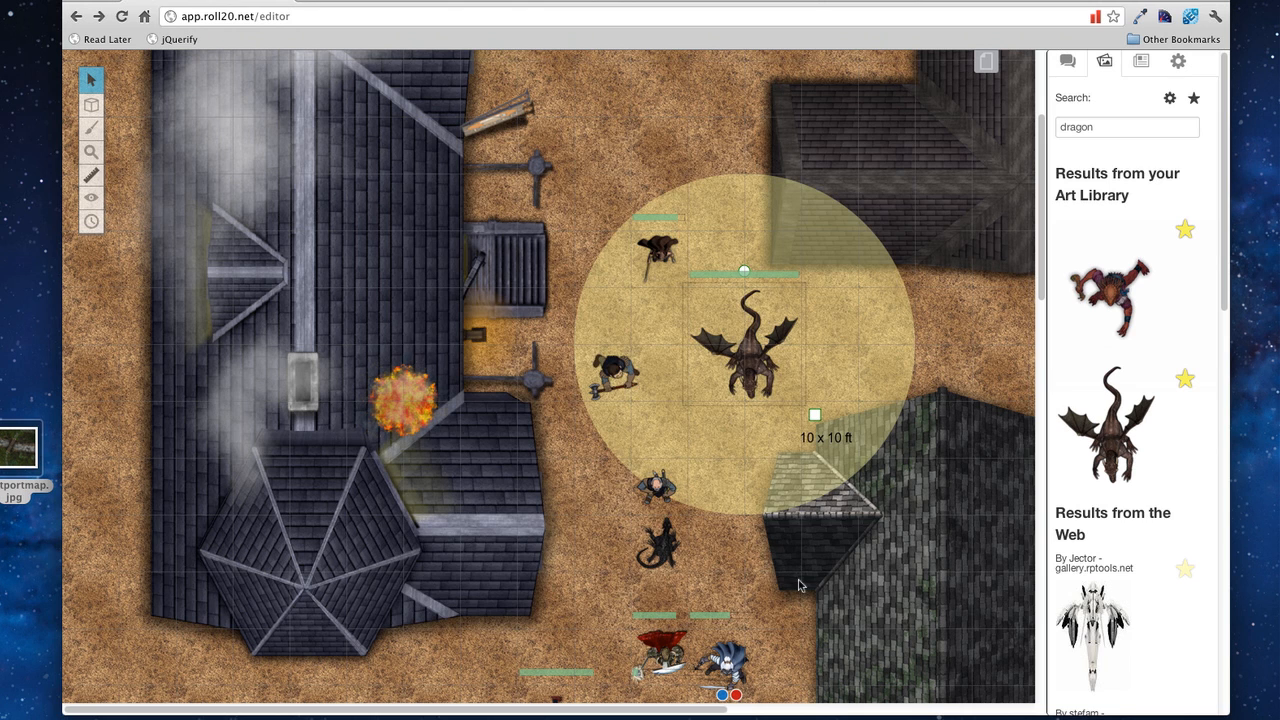
Step: Add the blue and dead status markers to the dragon token
{"action": "right_click", "coordinate": [752, 360]}
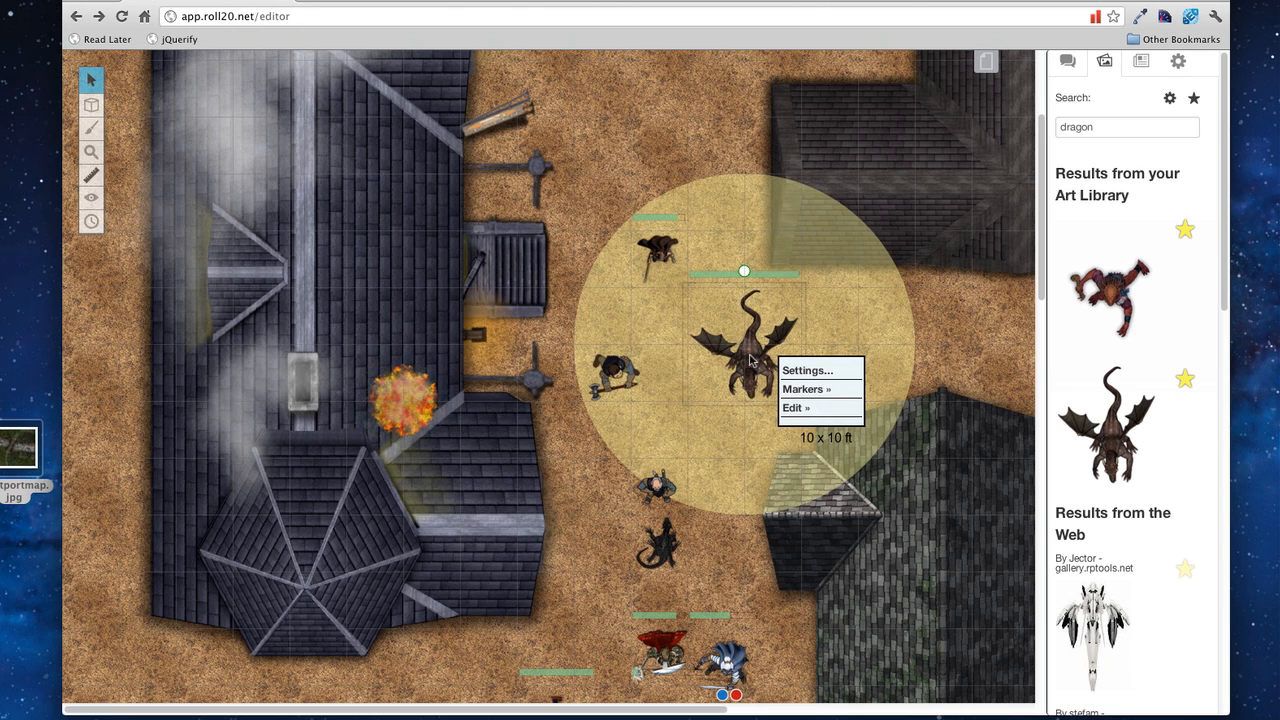
{"action": "mouse_move", "coordinate": [807, 392]}
{"action": "left_click", "coordinate": [903, 406]}
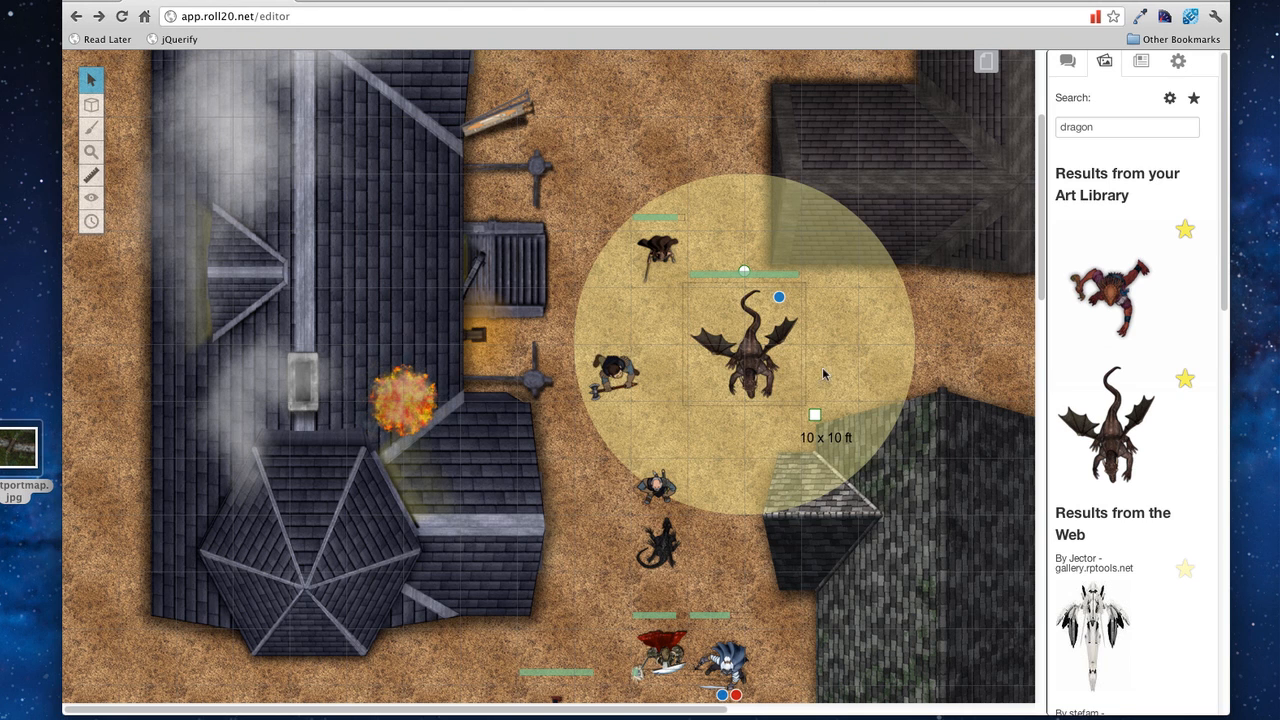
{"action": "right_click", "coordinate": [757, 362]}
{"action": "left_click", "coordinate": [887, 488]}
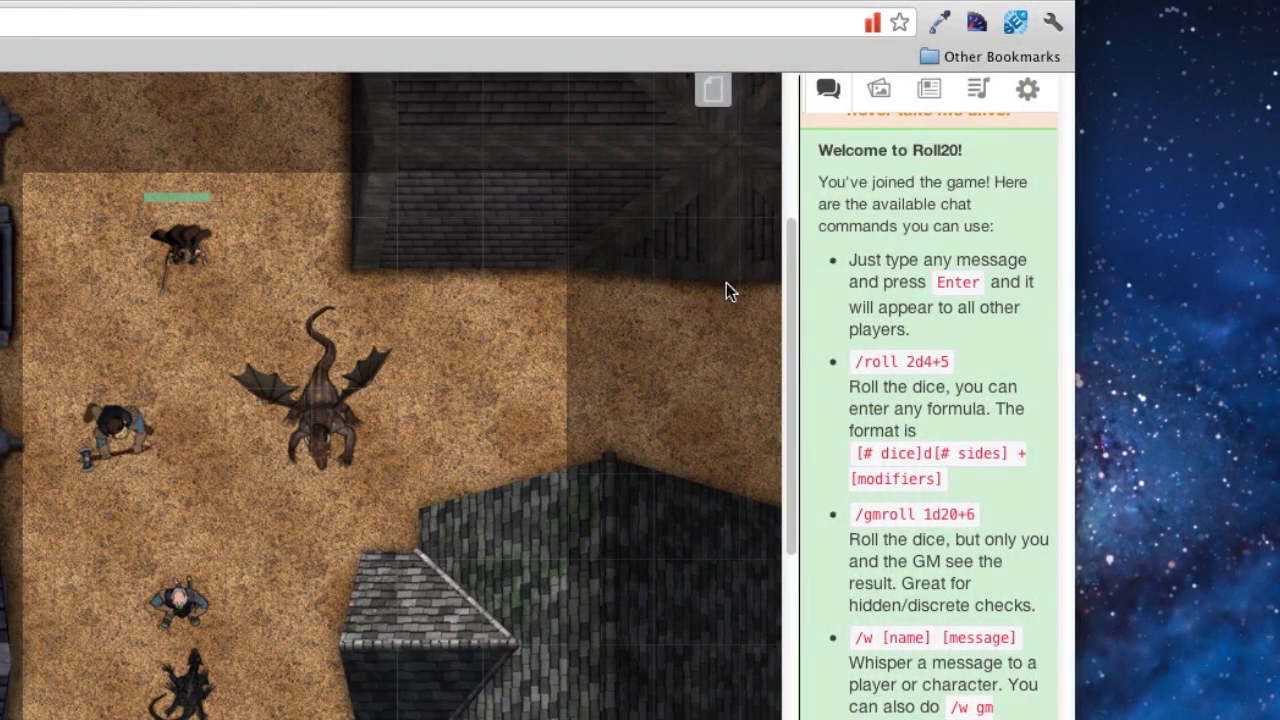
Step: Search the jukebox library for 'dungeon', preview Ambient dungeon, and add it
{"action": "left_click", "coordinate": [980, 94]}
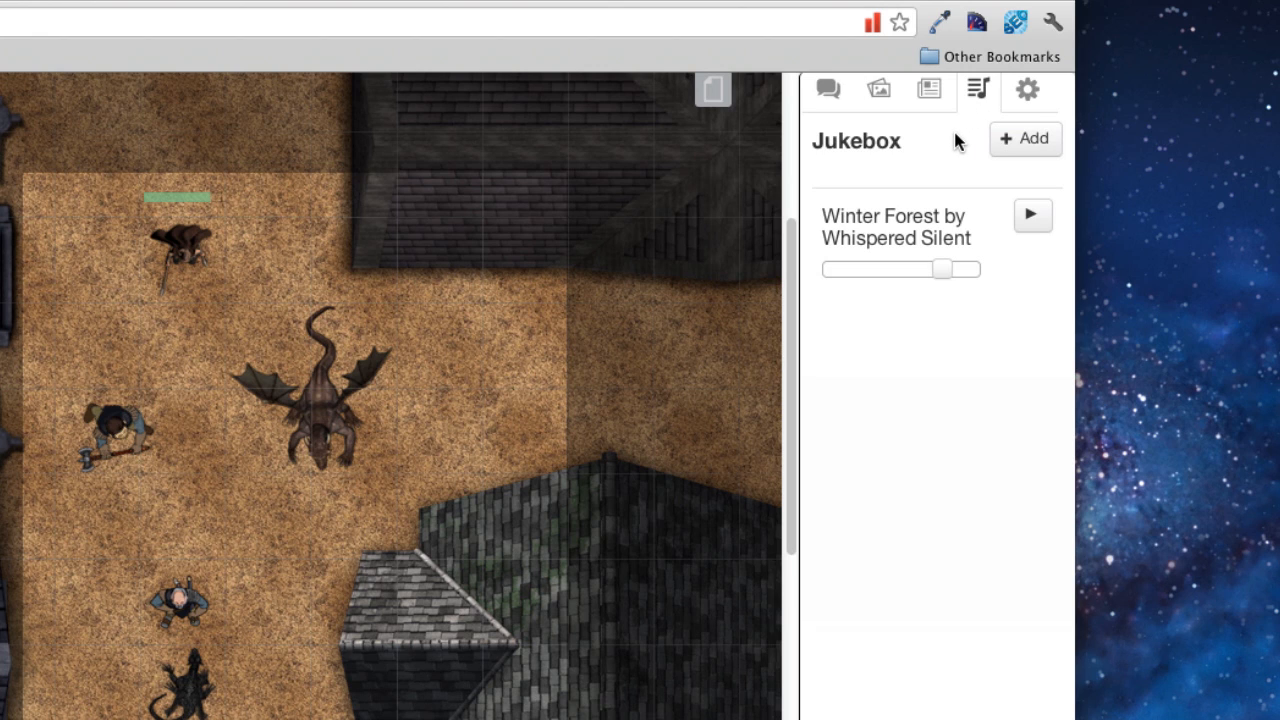
{"action": "left_click", "coordinate": [1007, 145]}
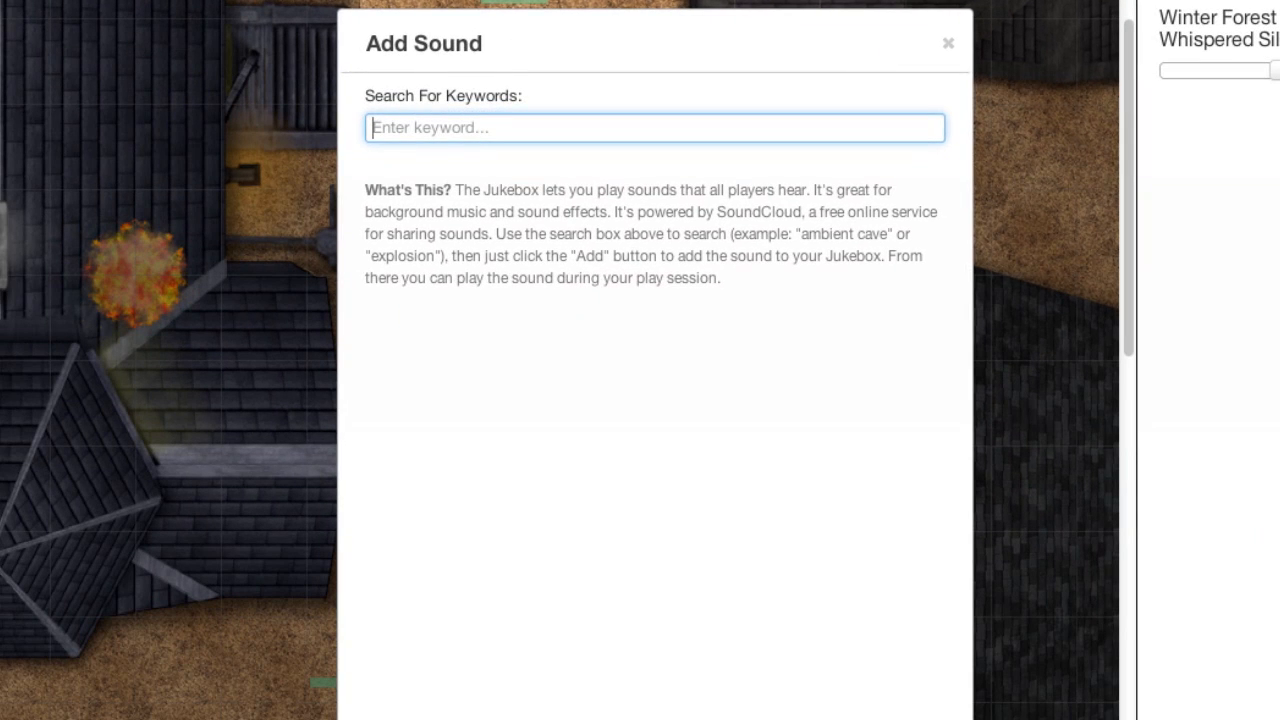
{"action": "type", "text": "d"}
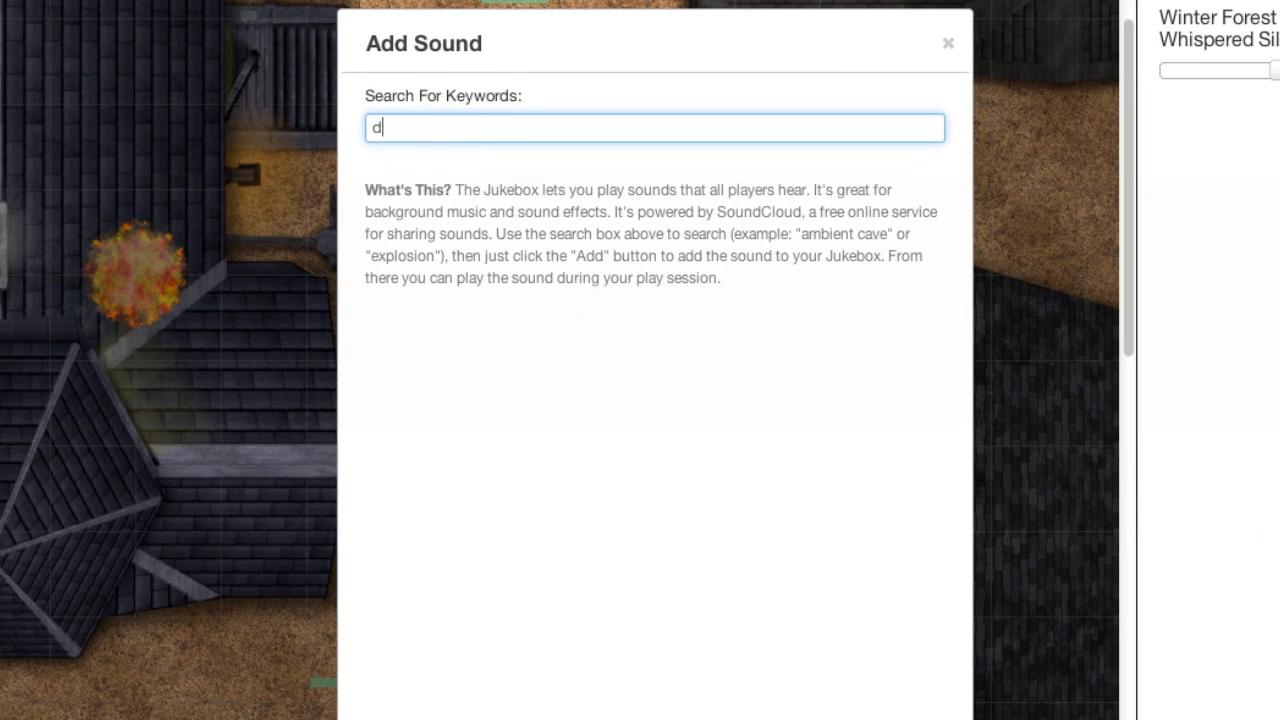
{"action": "type", "text": "ungeon"}
{"action": "key", "text": "Return"}
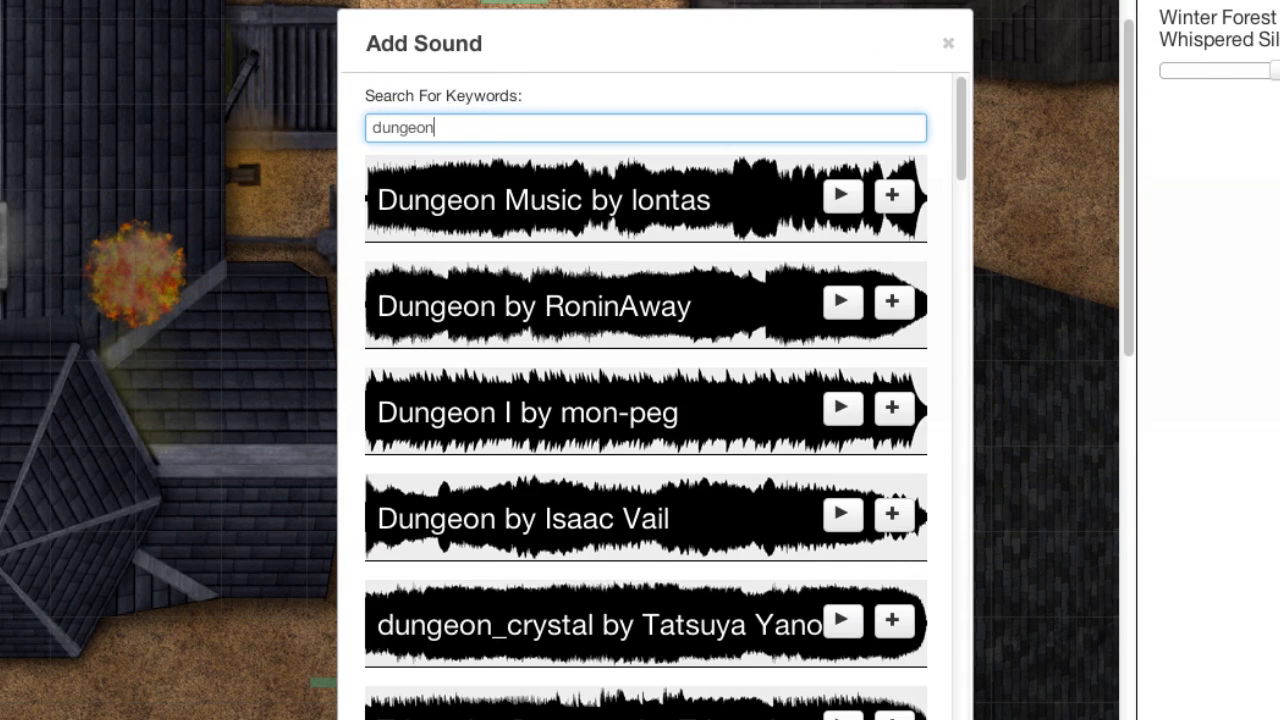
{"action": "scroll", "coordinate": [727, 240], "scroll_direction": "down", "scroll_amount": 5}
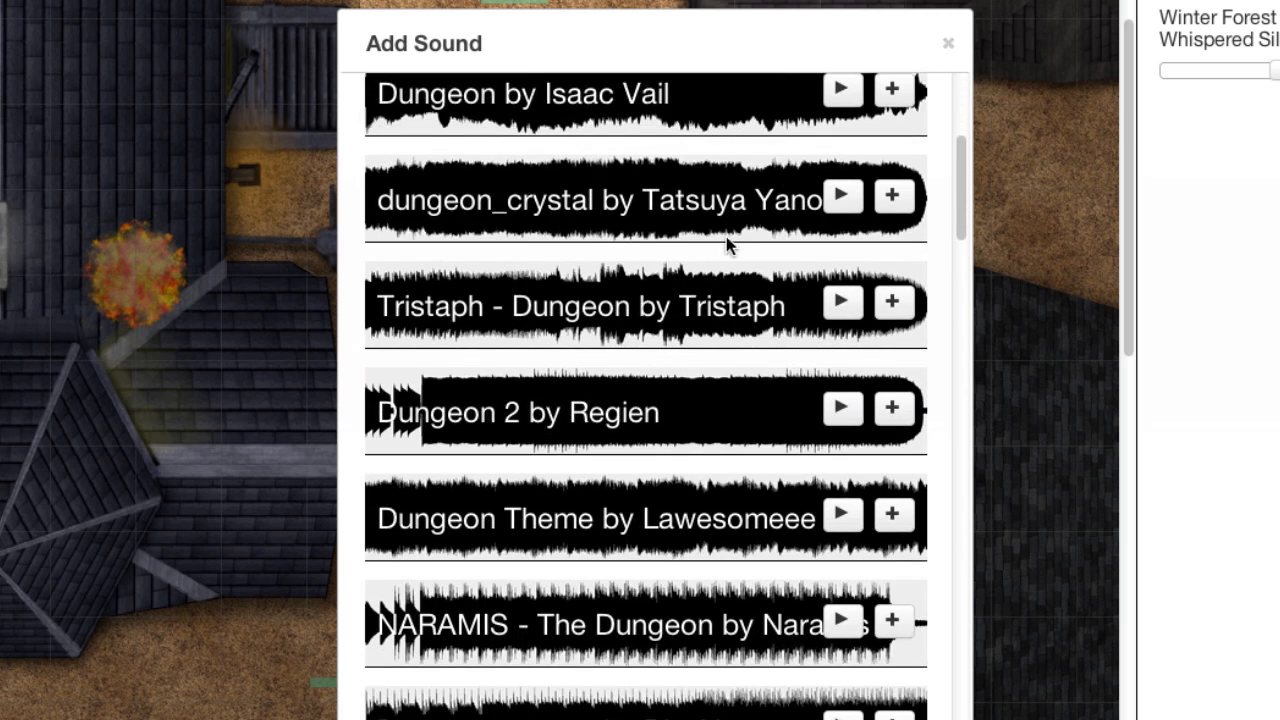
{"action": "scroll", "coordinate": [727, 240], "scroll_direction": "down", "scroll_amount": 6}
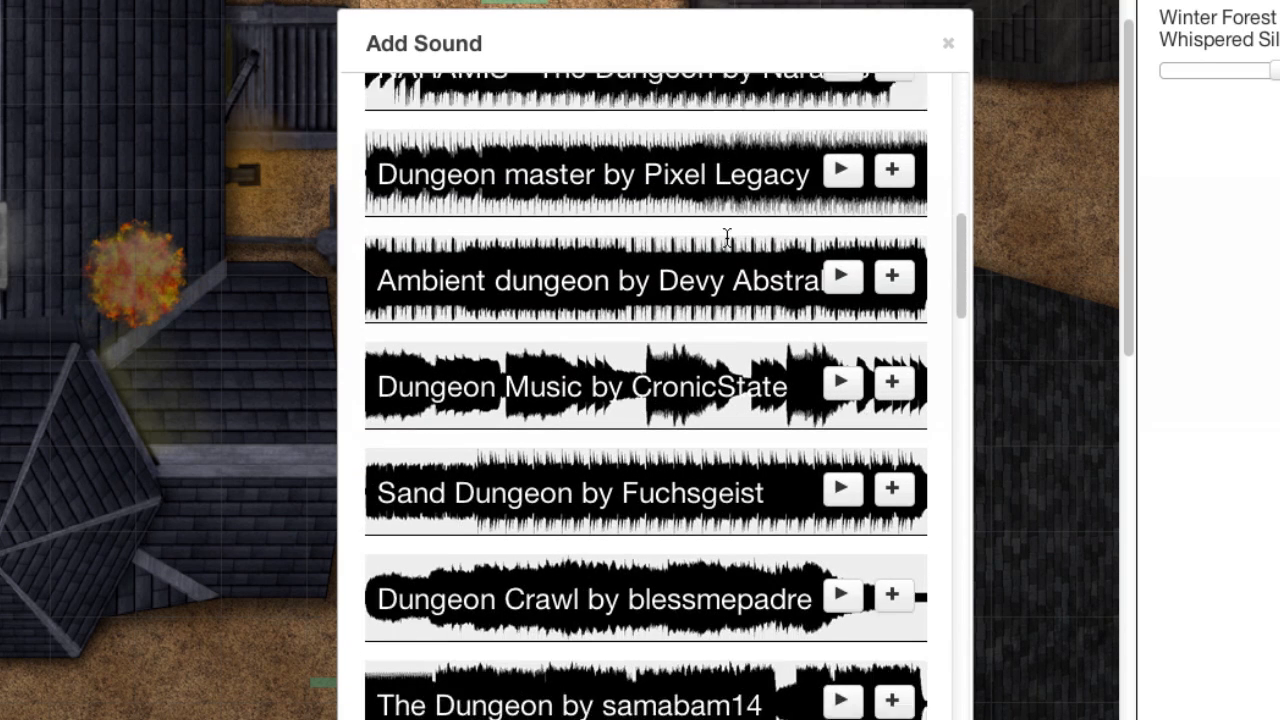
{"action": "scroll", "coordinate": [727, 237], "scroll_direction": "down", "scroll_amount": 1}
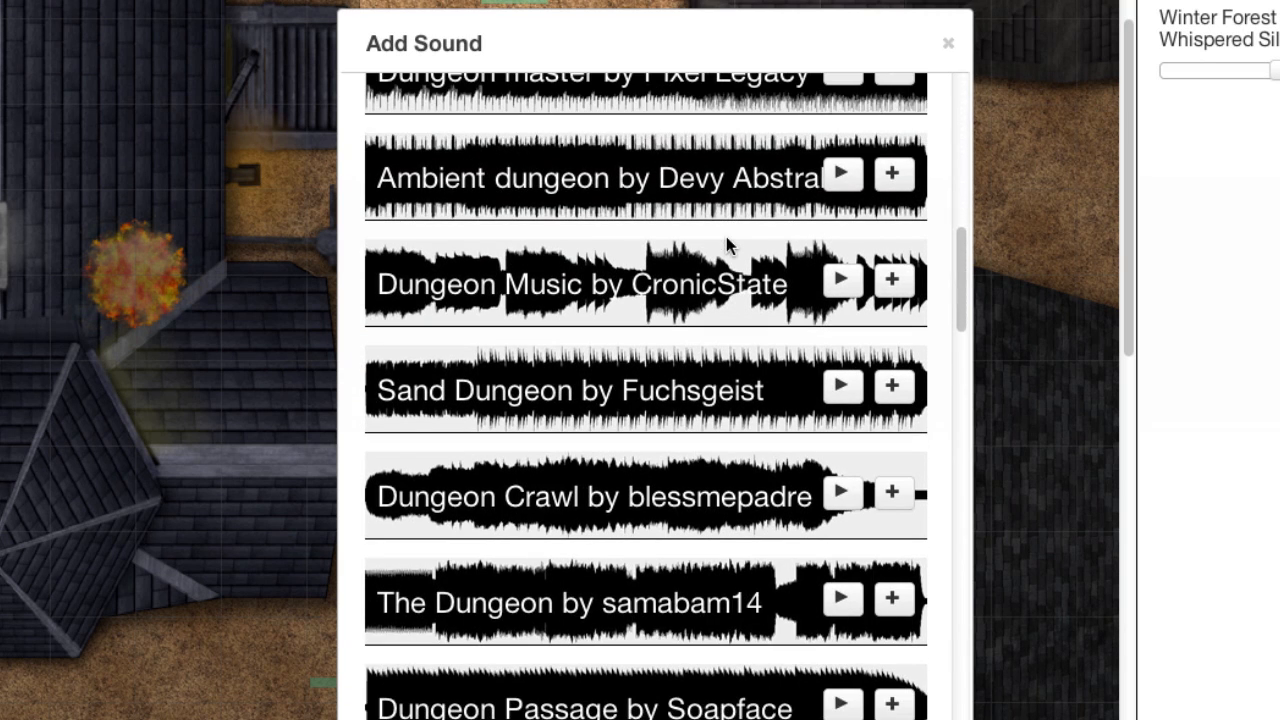
{"action": "left_click", "coordinate": [828, 185]}
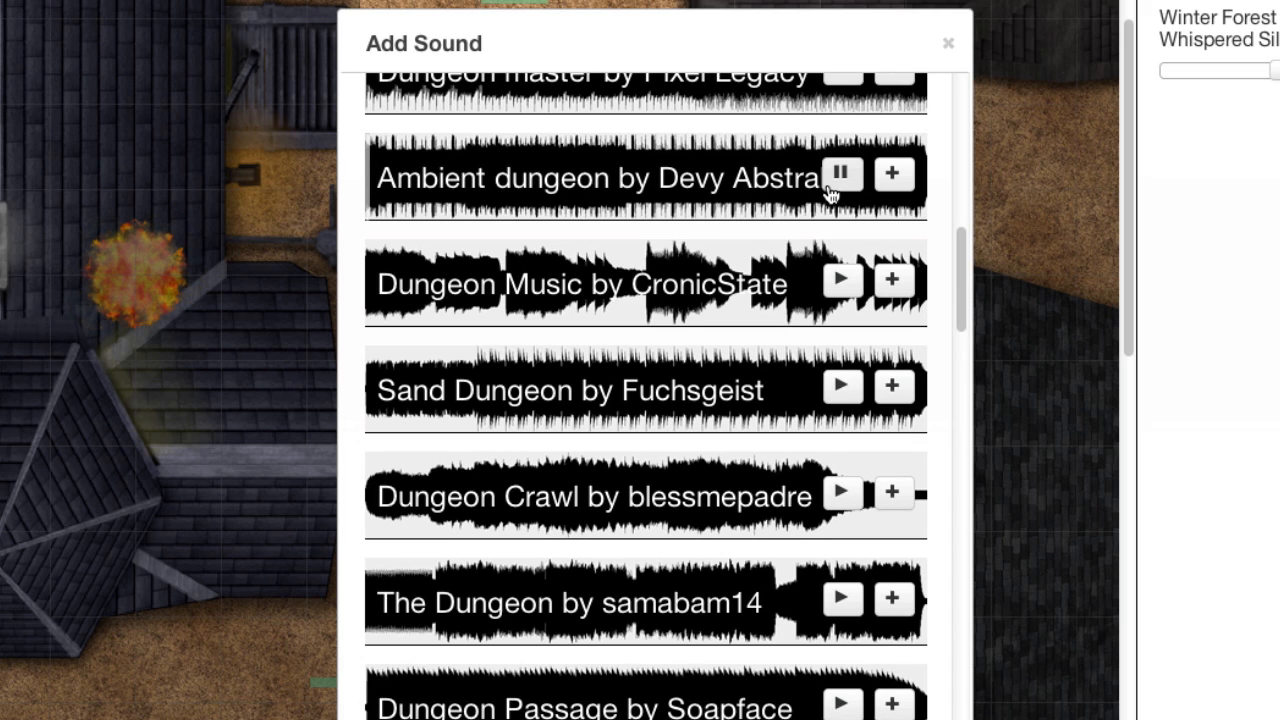
{"action": "left_click", "coordinate": [832, 186]}
{"action": "left_click", "coordinate": [889, 179]}
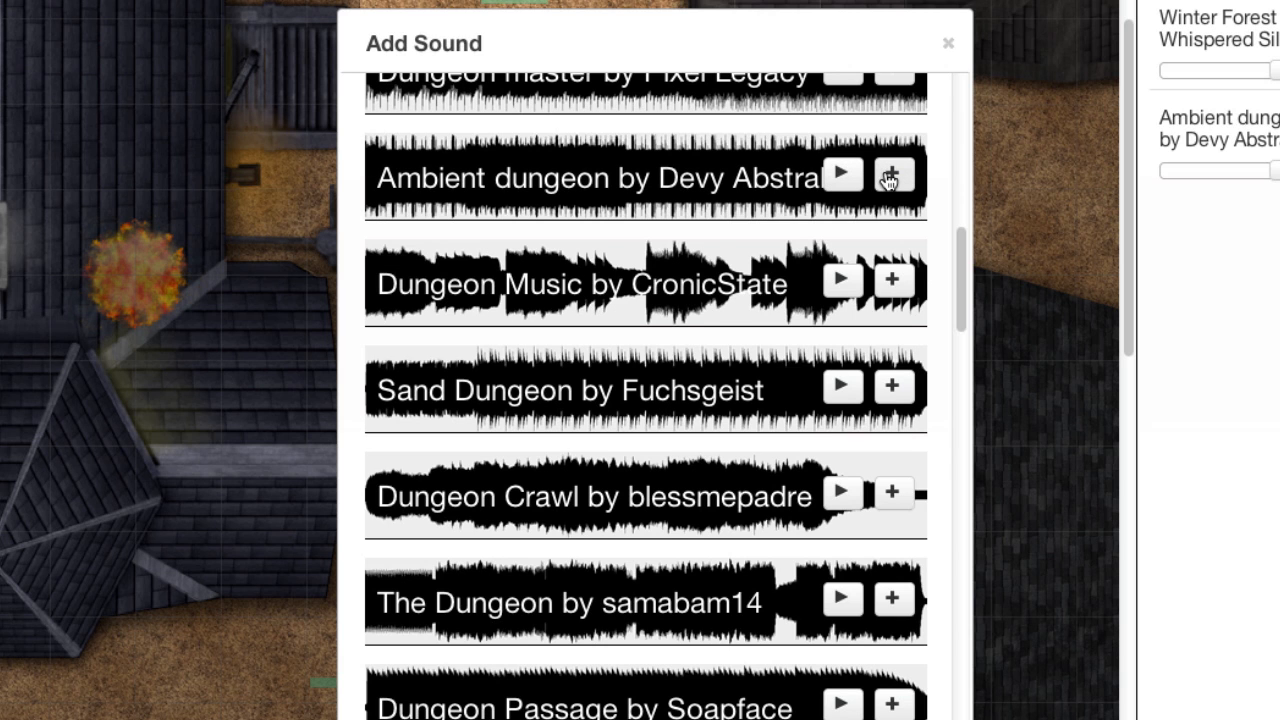
{"action": "left_click", "coordinate": [948, 43]}
Step: Play Ambient dungeon at maximum volume alongside Winter Forest, then stop both tracks
{"action": "mouse_move", "coordinate": [860, 346]}
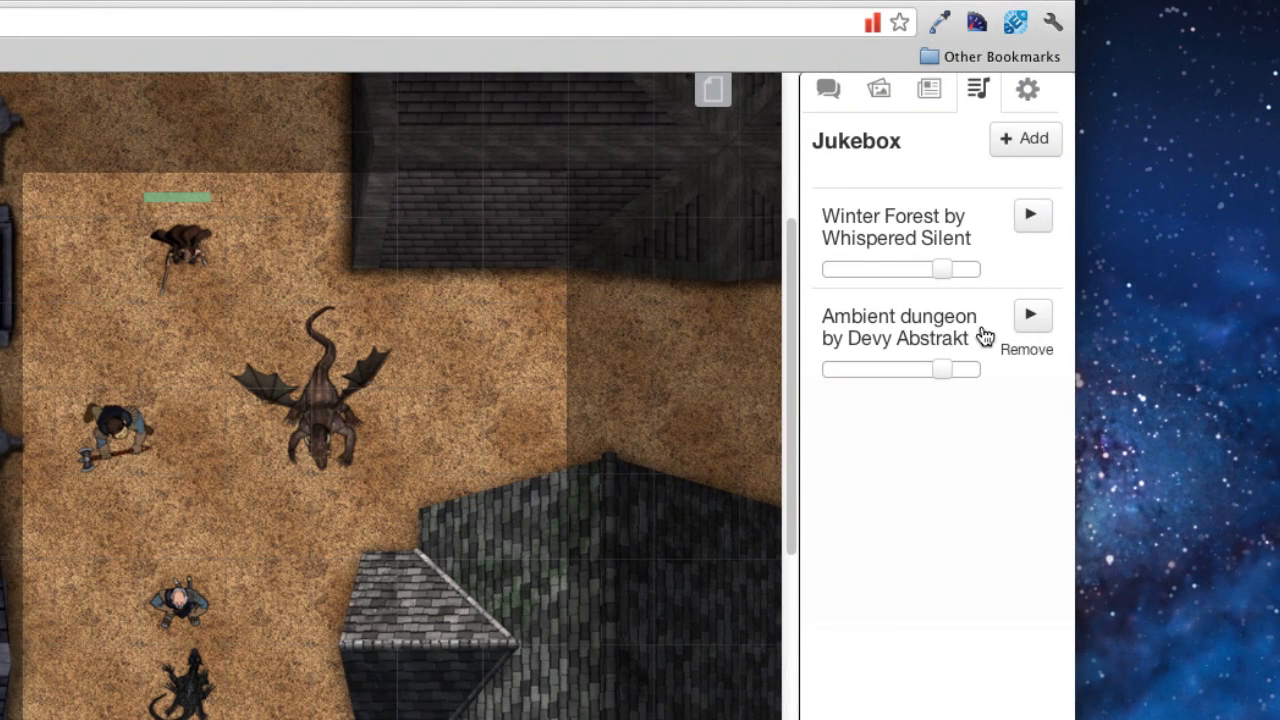
{"action": "left_click", "coordinate": [1038, 326]}
{"action": "left_click_drag", "start_coordinate": [847, 369], "coordinate": [986, 370]}
{"action": "left_click", "coordinate": [1027, 228]}
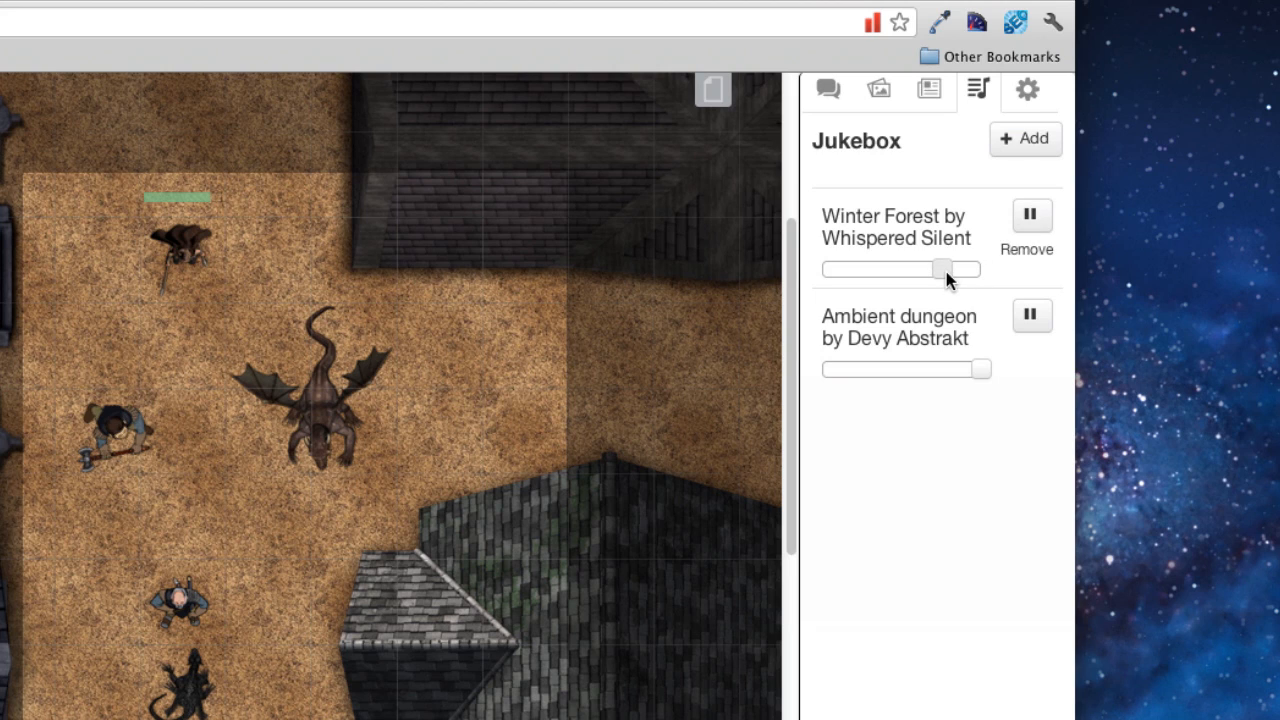
{"action": "left_click", "coordinate": [1027, 222]}
{"action": "left_click", "coordinate": [1029, 320]}
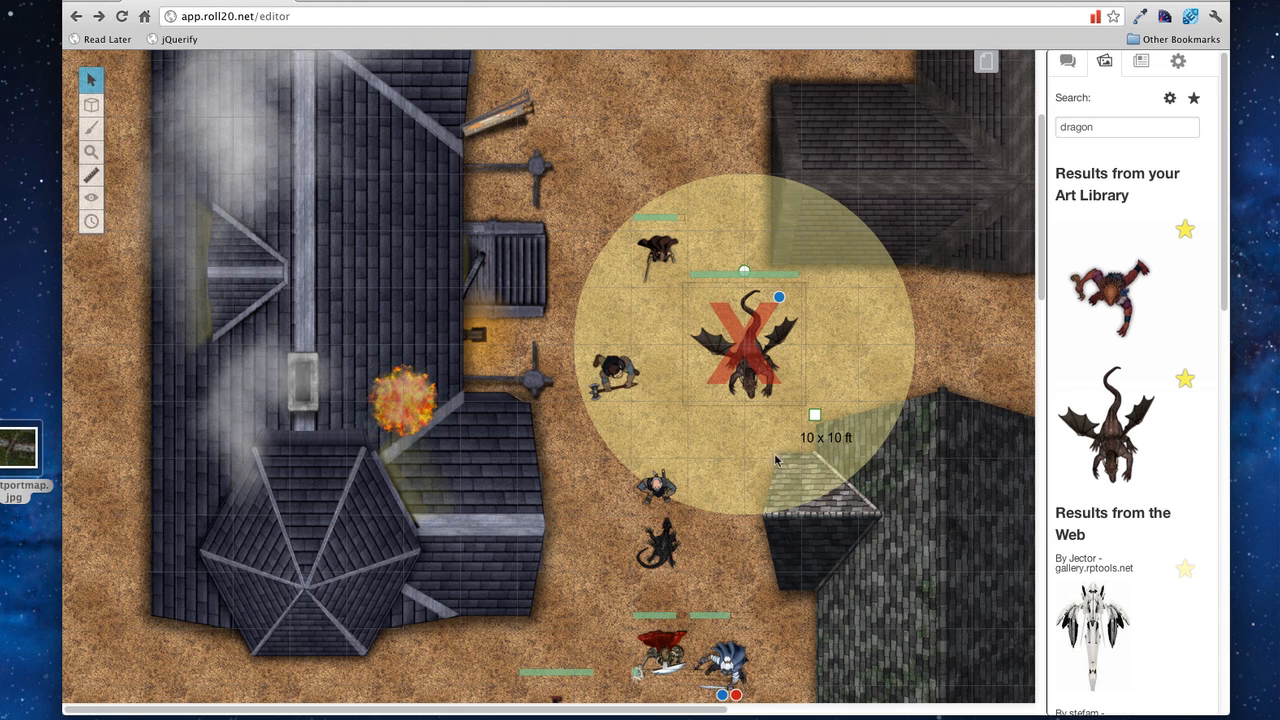
Step: Enable Fog of War in the current map page's settings
{"action": "left_click", "coordinate": [986, 64]}
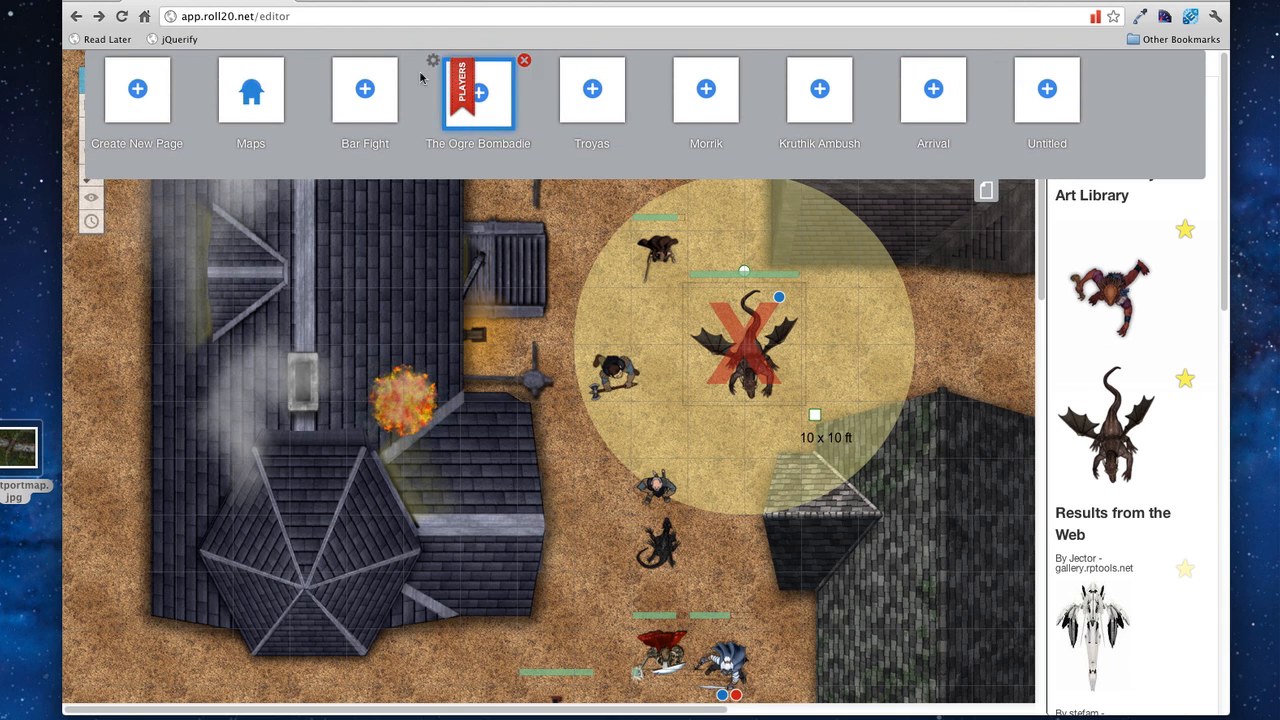
{"action": "left_click", "coordinate": [435, 66]}
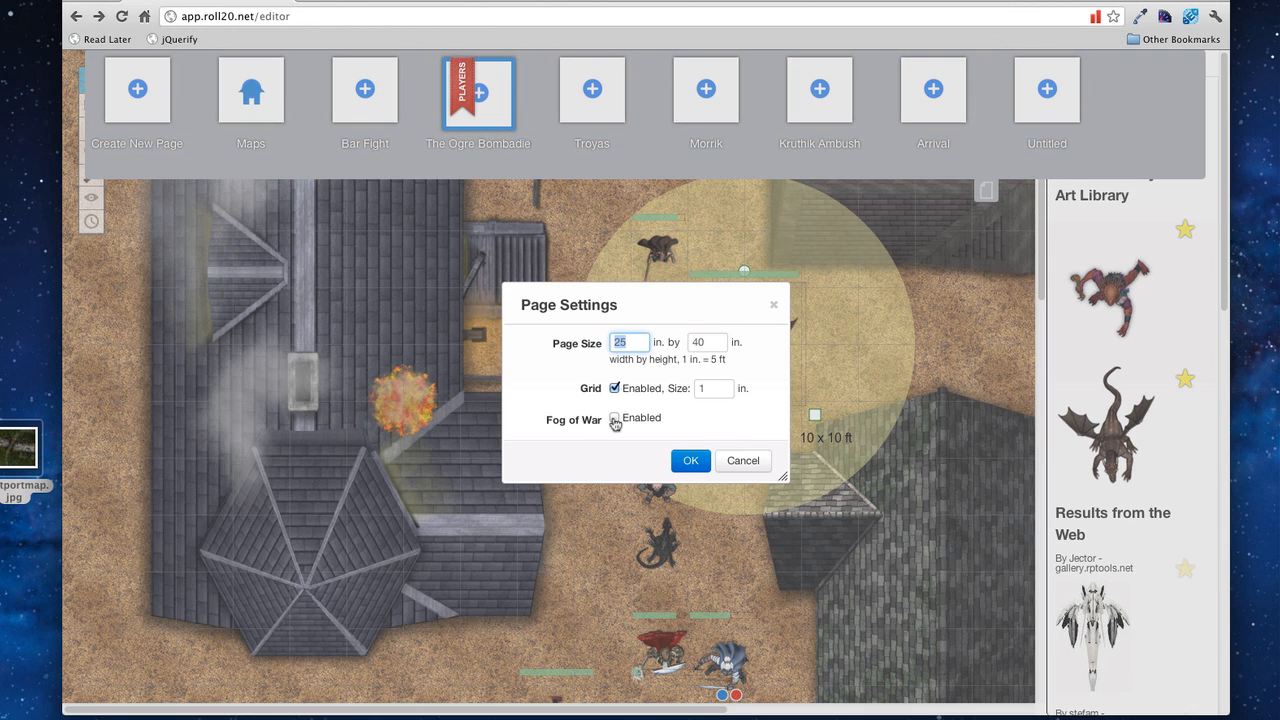
{"action": "left_click", "coordinate": [614, 418]}
{"action": "left_click", "coordinate": [704, 474]}
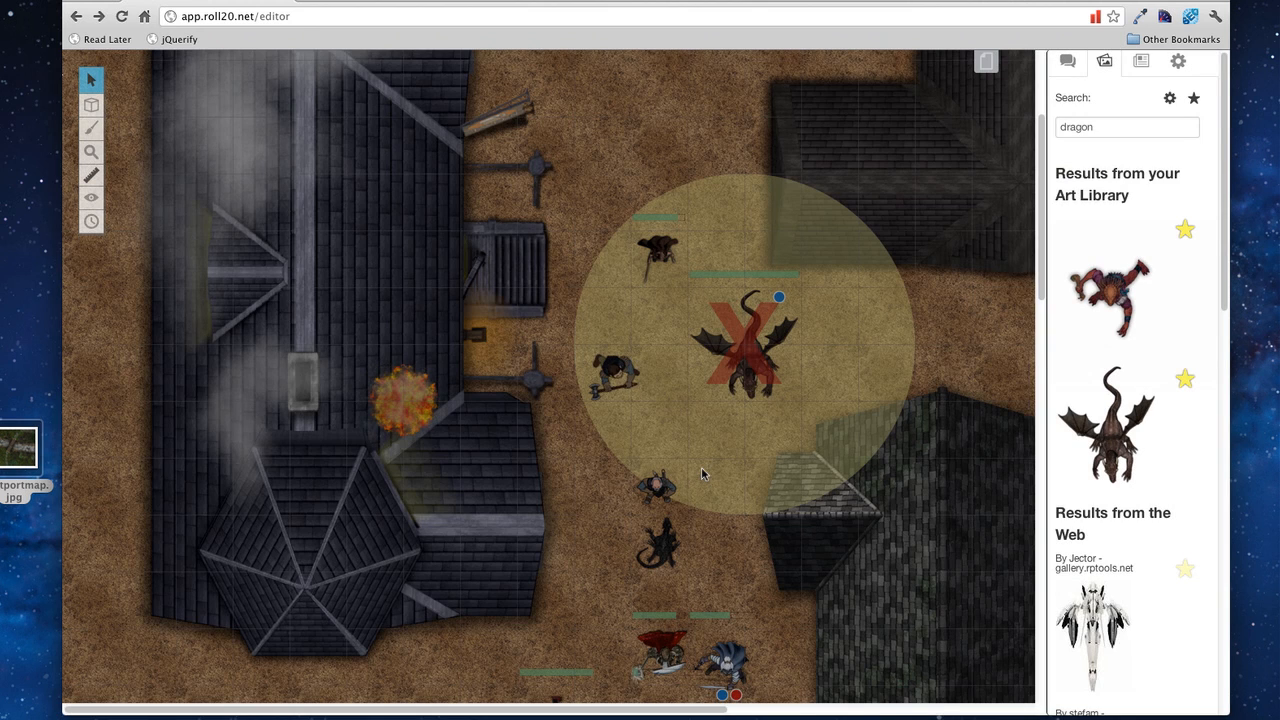
Step: Reveal a rectangle of the map around the dragon and nearby tokens
{"action": "mouse_move", "coordinate": [92, 208]}
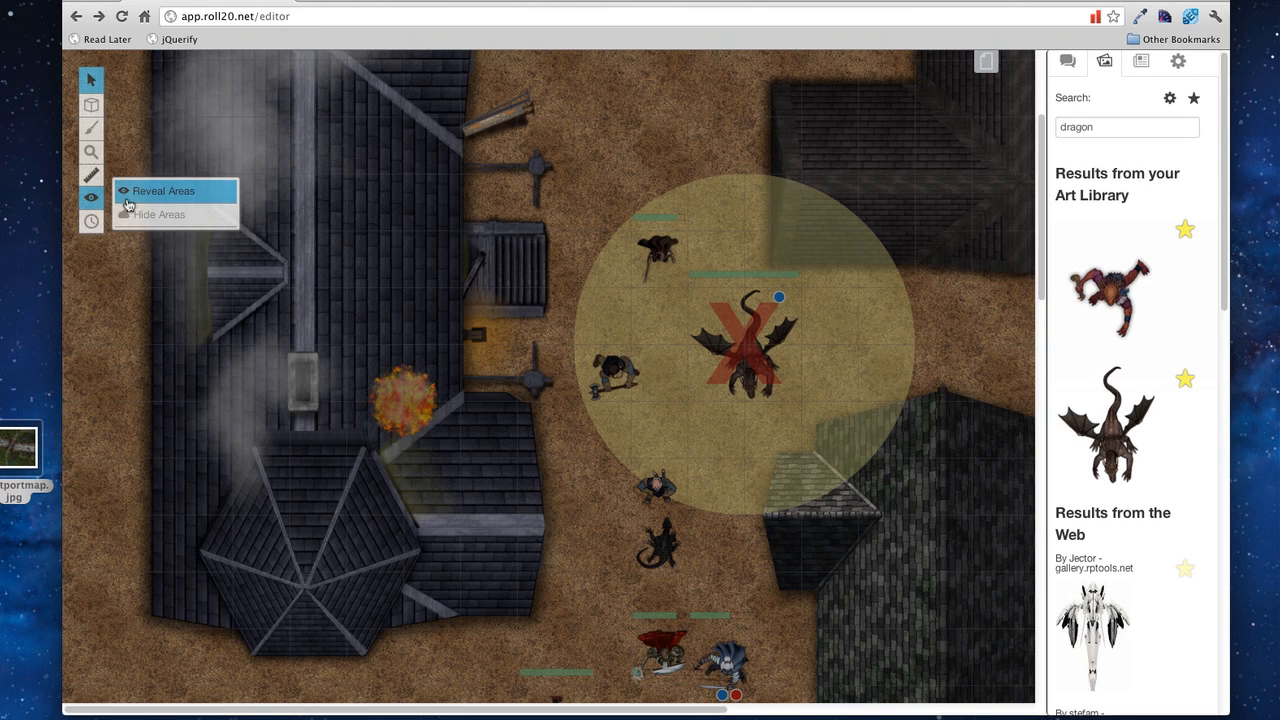
{"action": "left_click", "coordinate": [126, 196]}
{"action": "left_click_drag", "start_coordinate": [553, 201], "coordinate": [914, 663]}
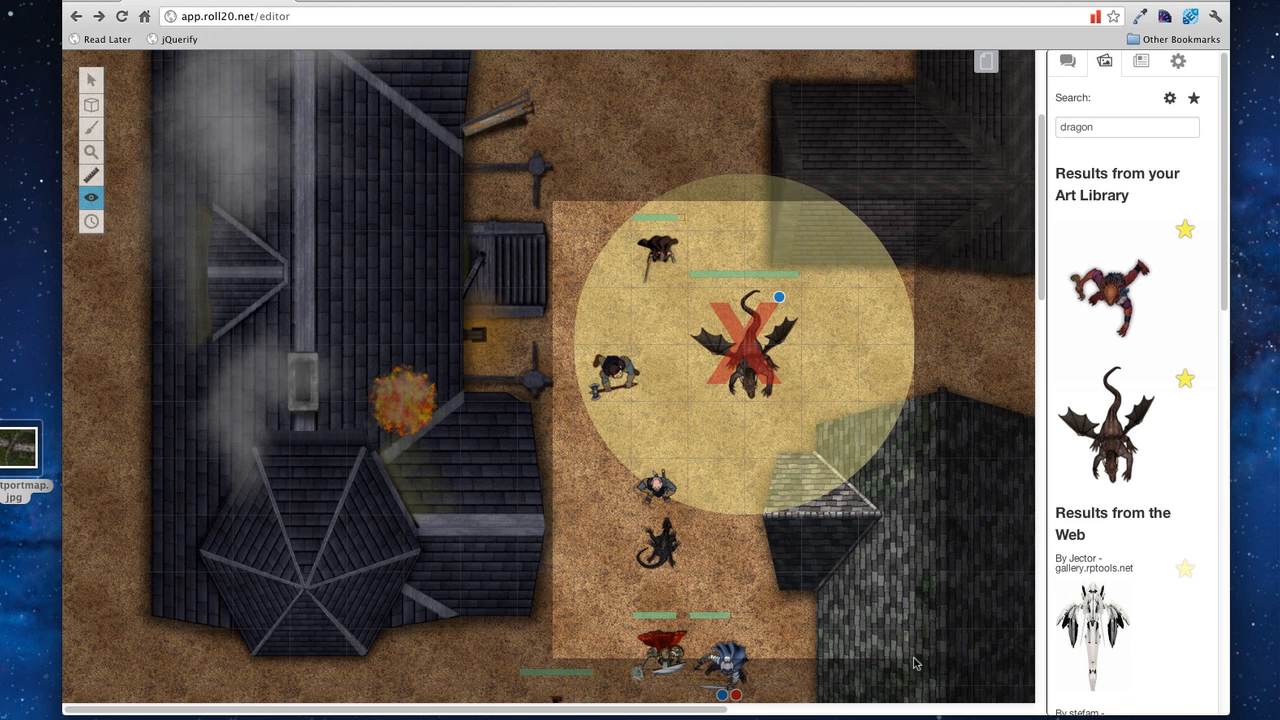
{"action": "mouse_move", "coordinate": [96, 202]}
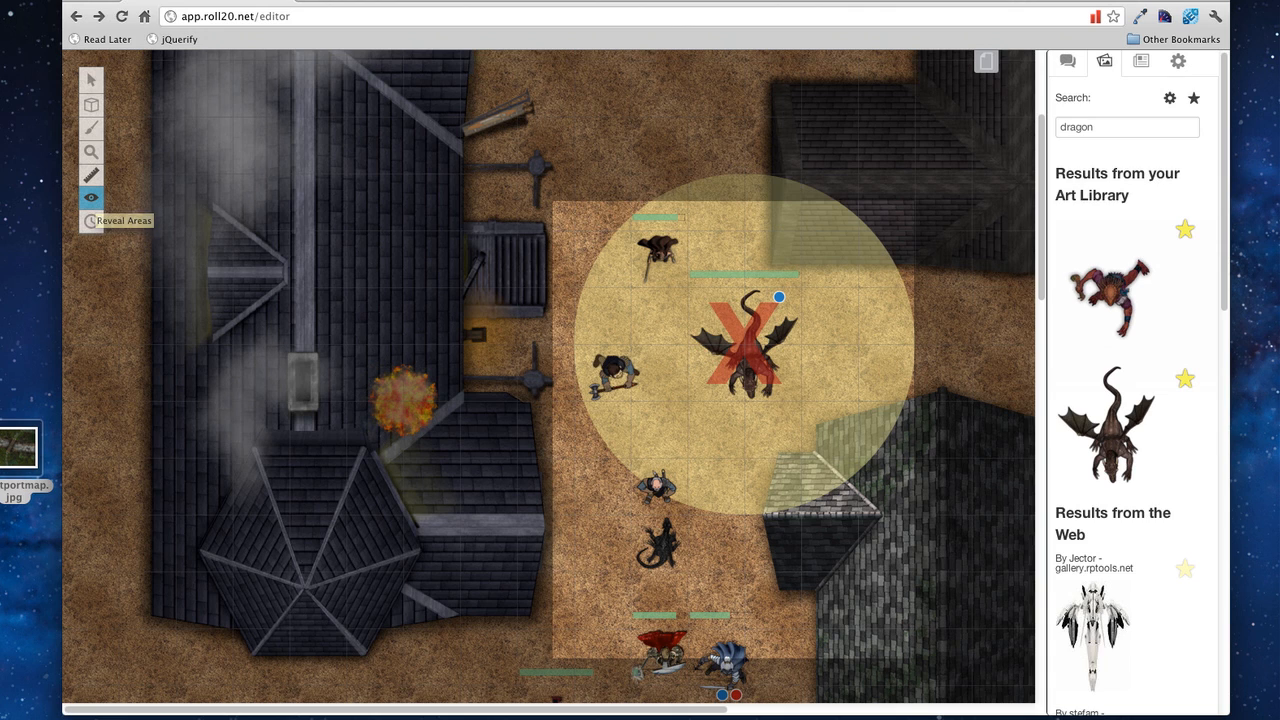
Step: In Turn Order, change the first combatant's initiative from 21 to 25 and move the 16 entry to the top
{"action": "left_click", "coordinate": [91, 221]}
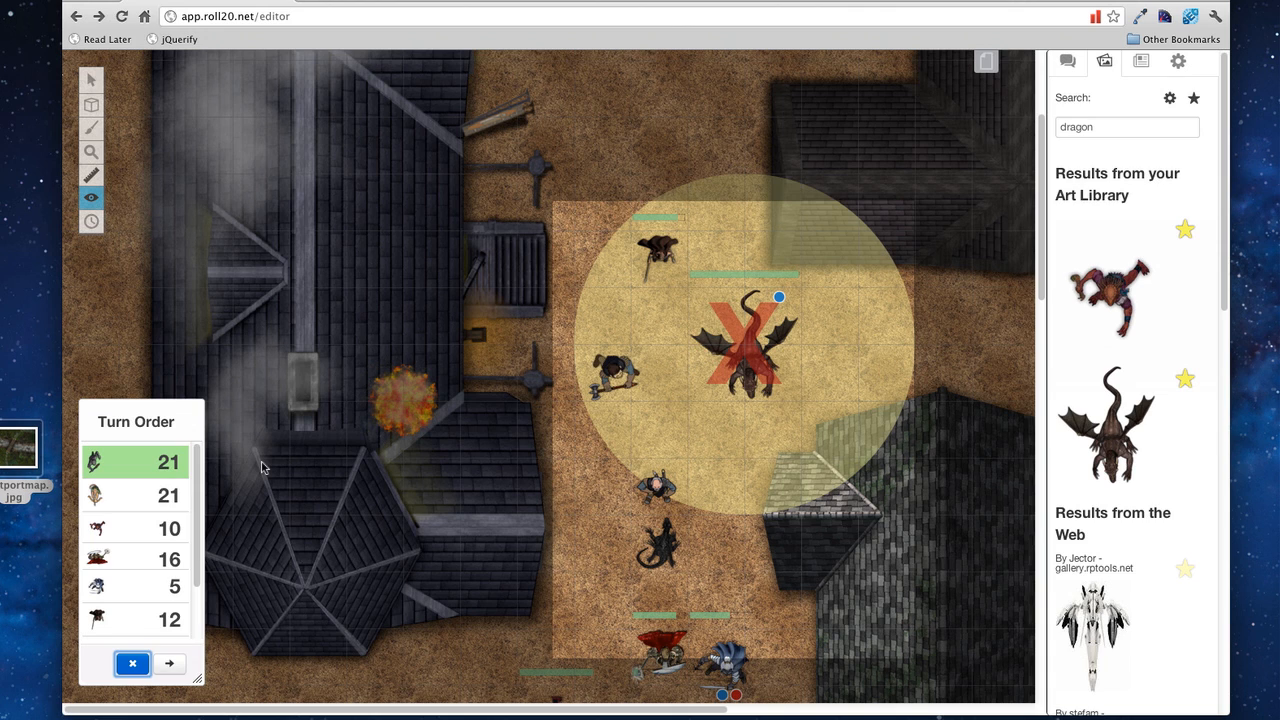
{"action": "left_click", "coordinate": [165, 461]}
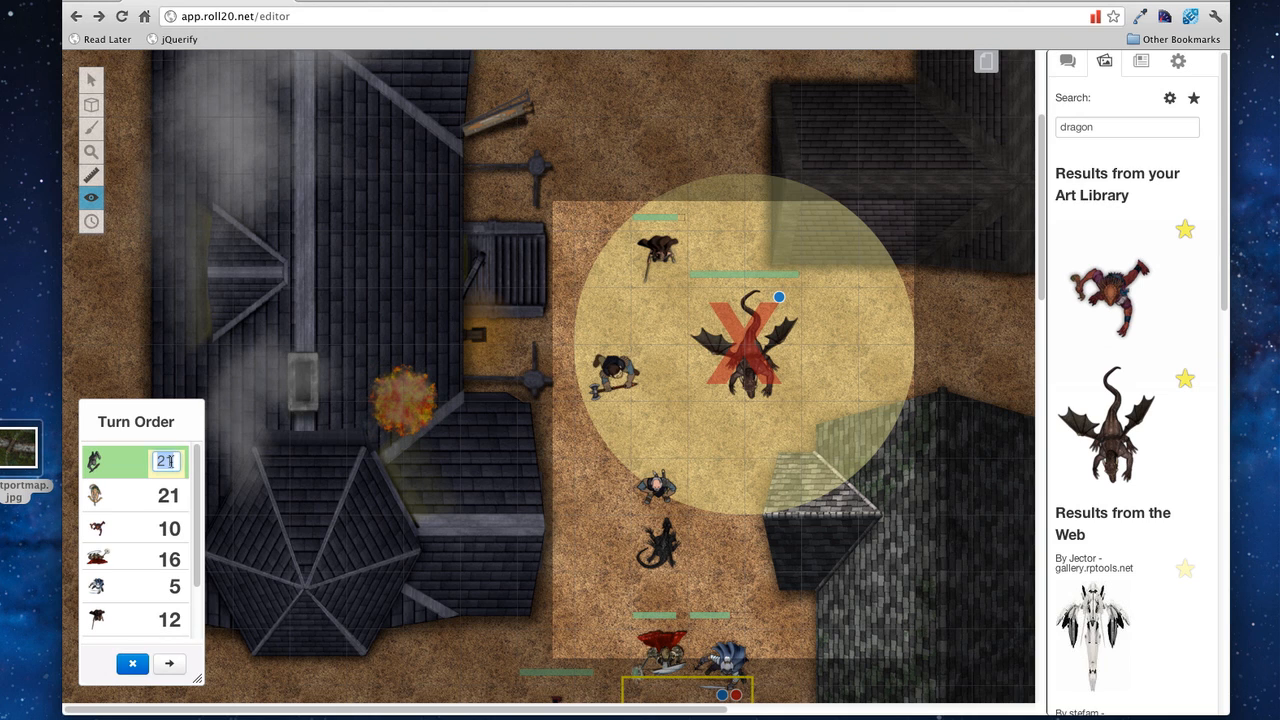
{"action": "type", "text": "25"}
{"action": "key", "text": "Return"}
{"action": "left_click_drag", "start_coordinate": [137, 560], "coordinate": [132, 462]}
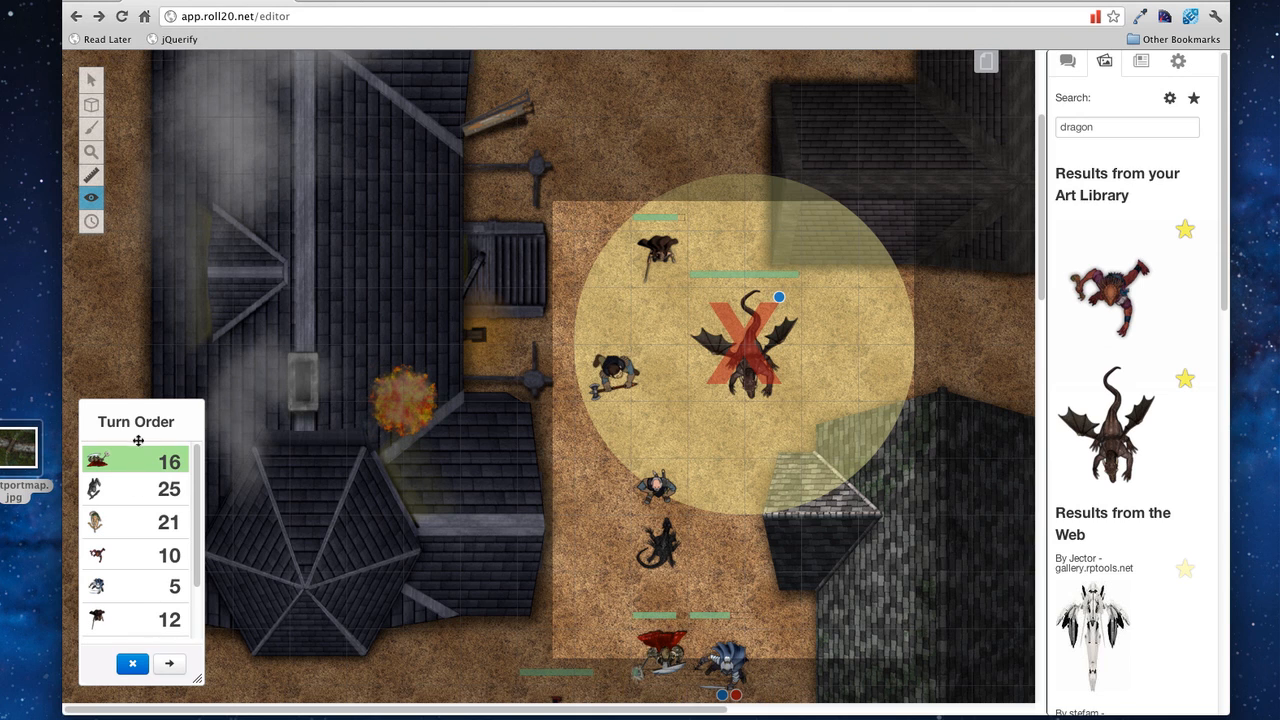
Step: Advance the turn order four turns, then close the tracker
{"action": "scroll", "coordinate": [136, 490], "scroll_direction": "down", "scroll_amount": 2}
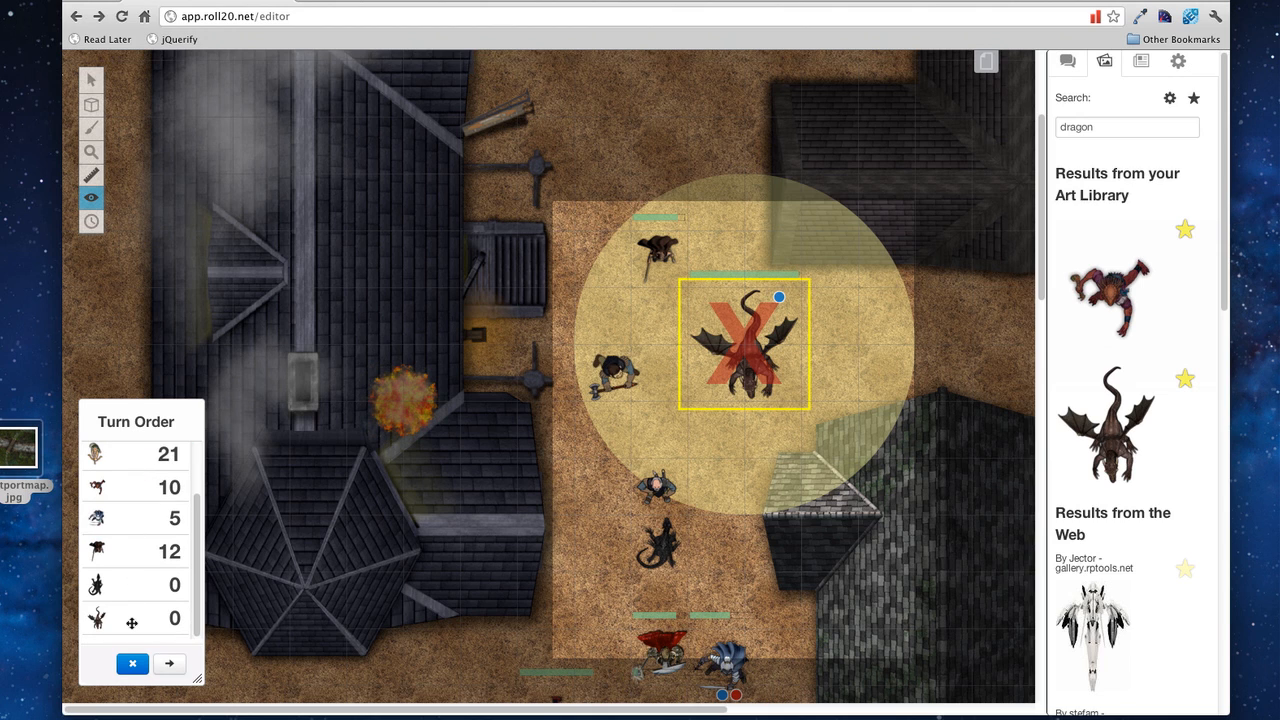
{"action": "left_click", "coordinate": [169, 664]}
{"action": "left_click", "coordinate": [169, 664]}
{"action": "left_click", "coordinate": [169, 664]}
{"action": "left_click", "coordinate": [169, 664]}
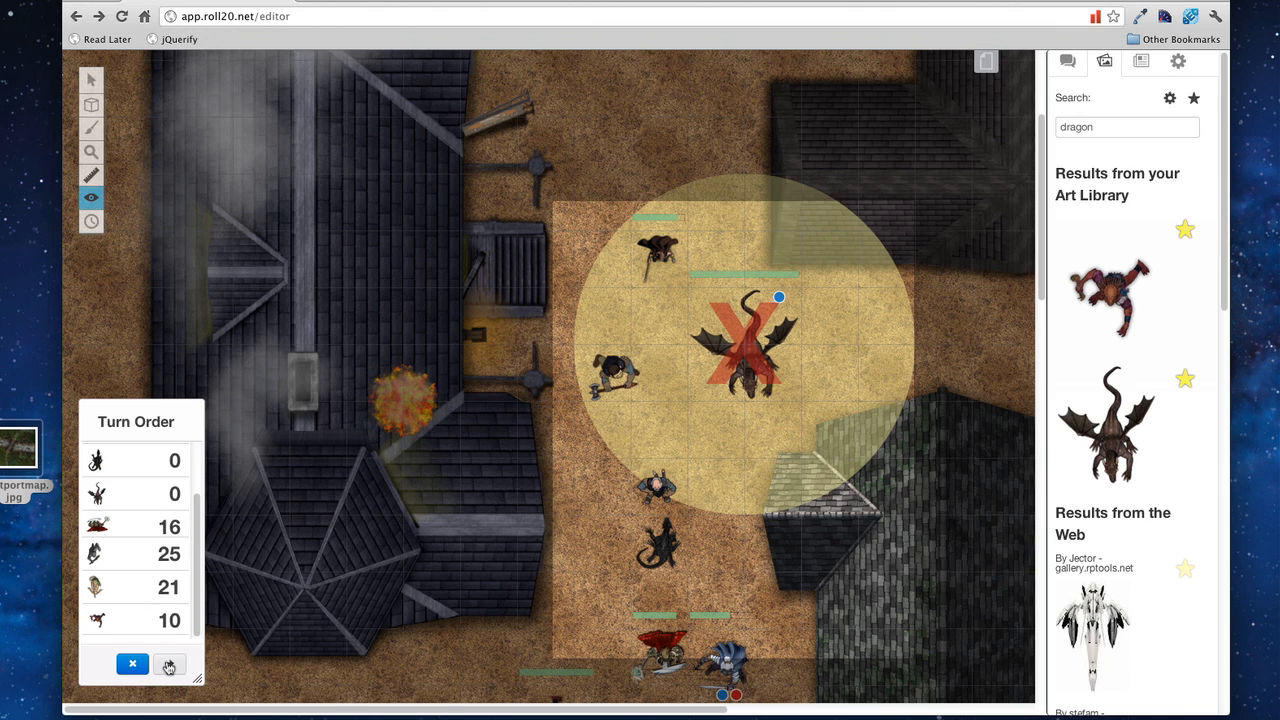
{"action": "left_click", "coordinate": [133, 664]}
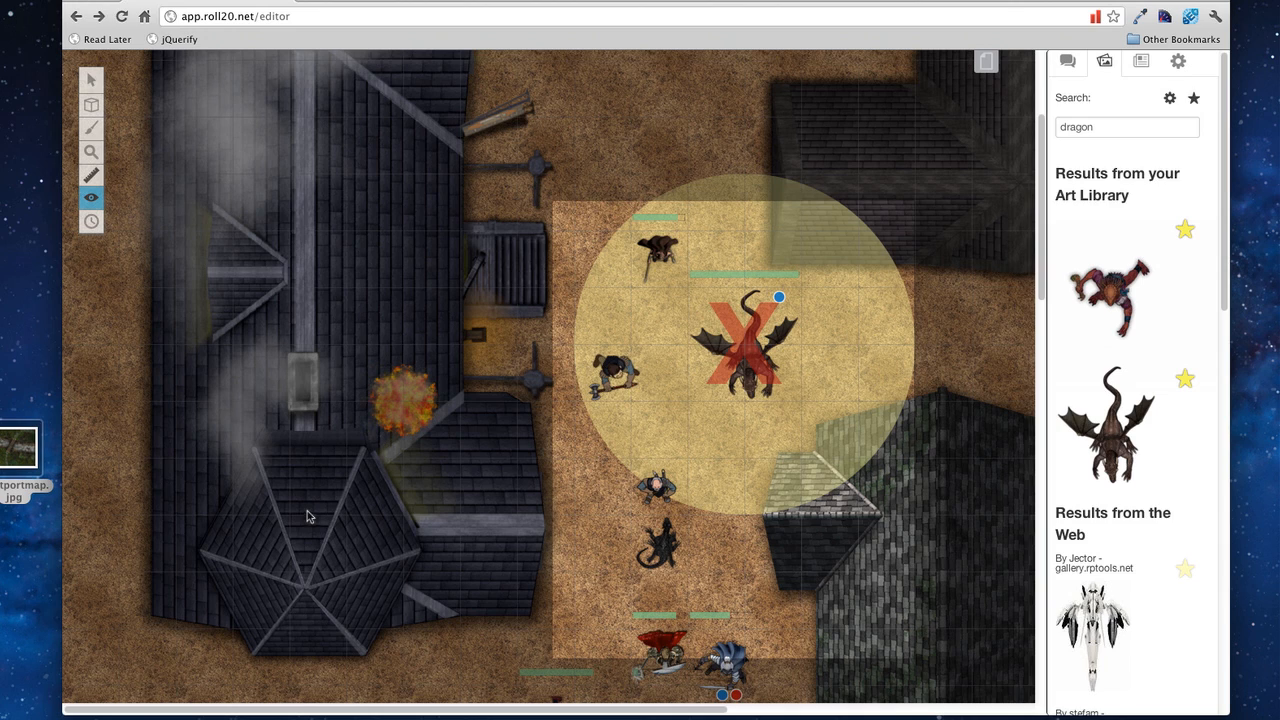
Step: Add a new macro named battlecry in the Settings macros list
{"action": "left_click", "coordinate": [1178, 61]}
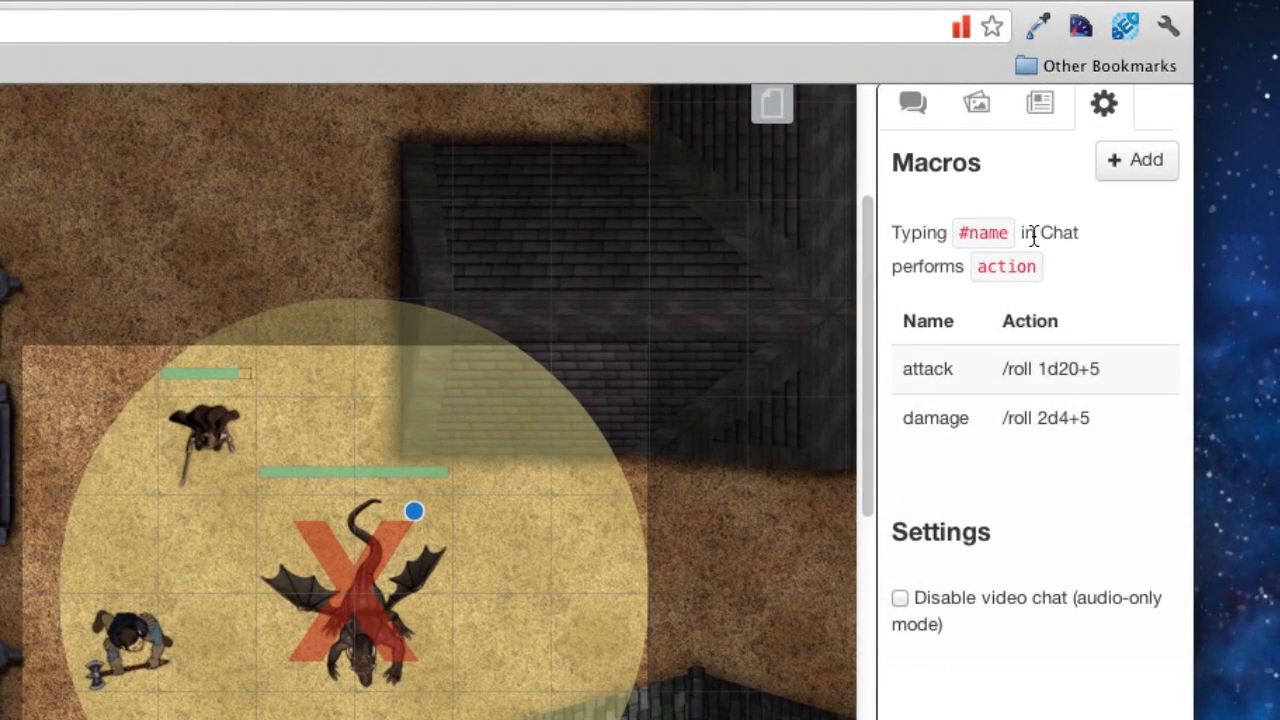
{"action": "left_click", "coordinate": [1111, 166]}
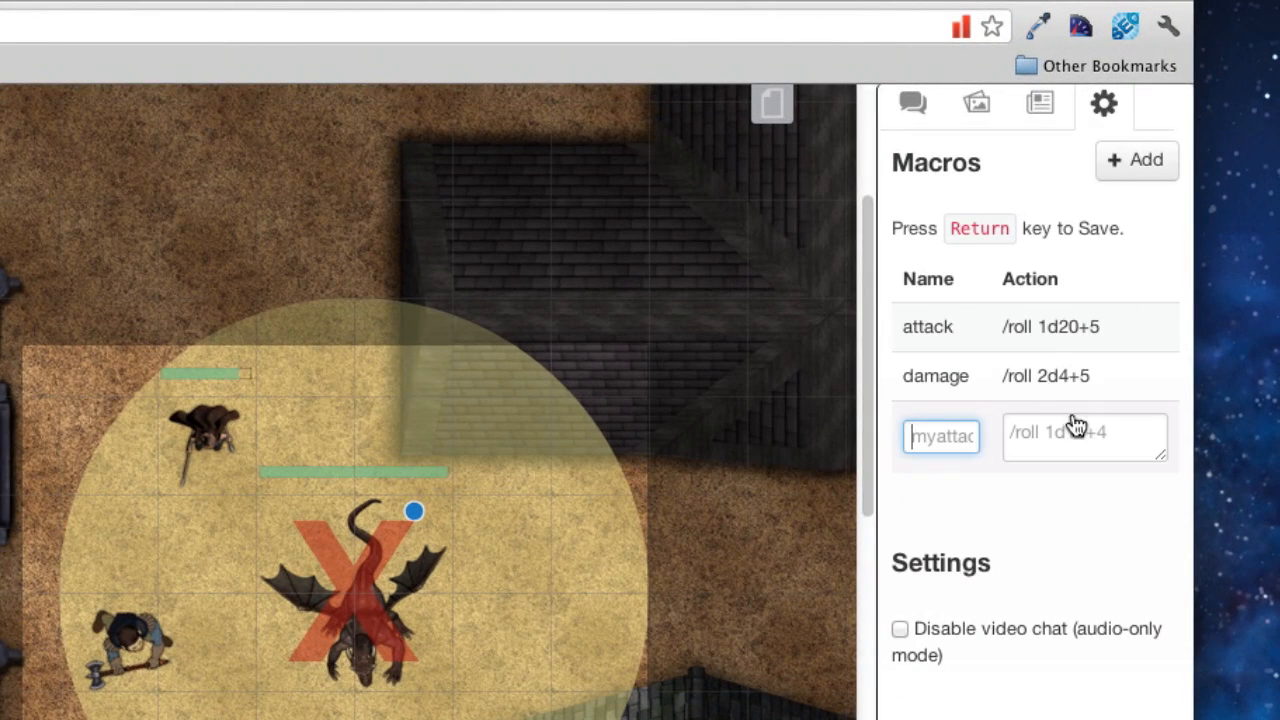
{"action": "type", "text": "battlecry"}
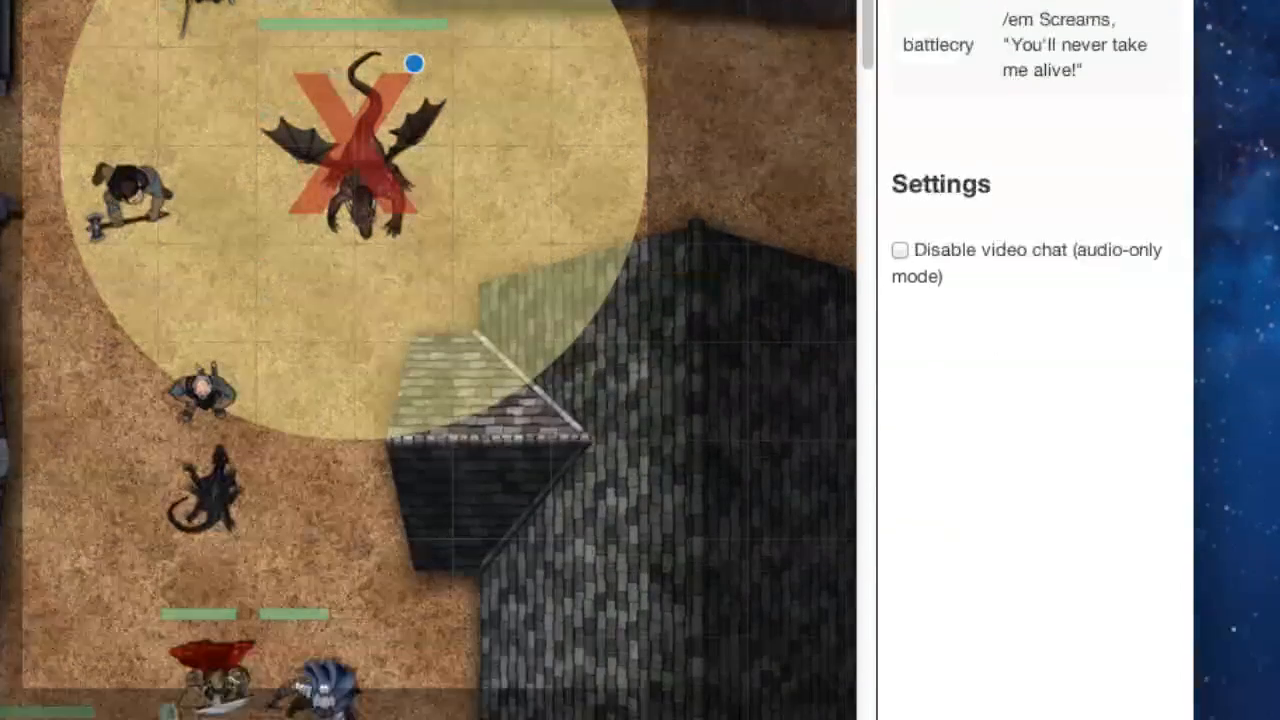
Step: Run the #attack, #damage and #battlecry macros in chat
{"action": "left_click", "coordinate": [912, 103]}
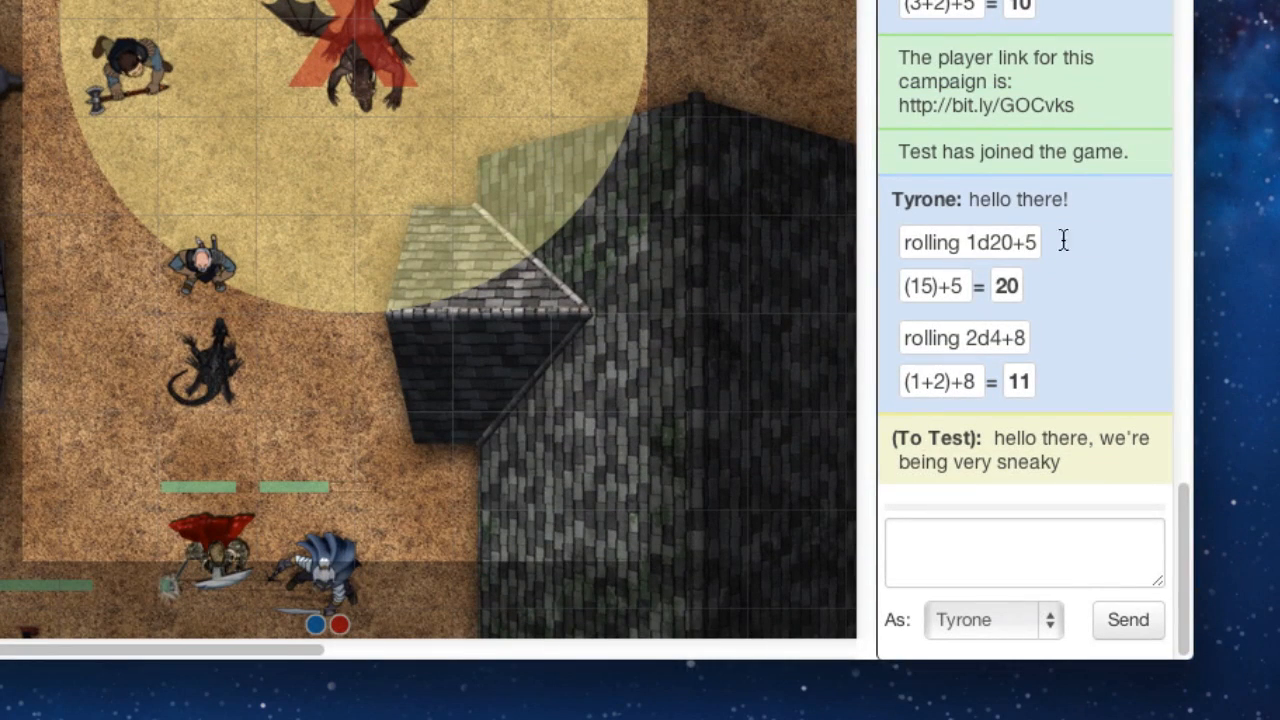
{"action": "left_click", "coordinate": [1036, 581]}
{"action": "type", "text": "#attack"}
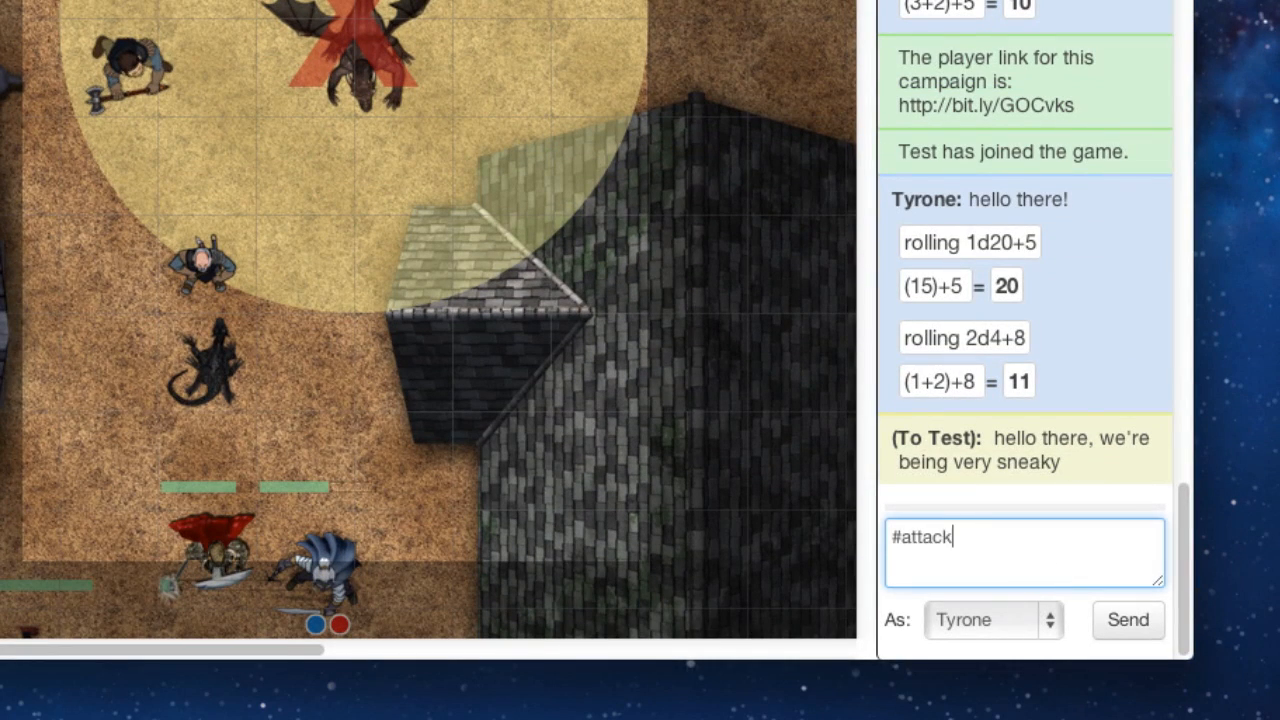
{"action": "key", "text": "Return"}
{"action": "type", "text": "#damage"}
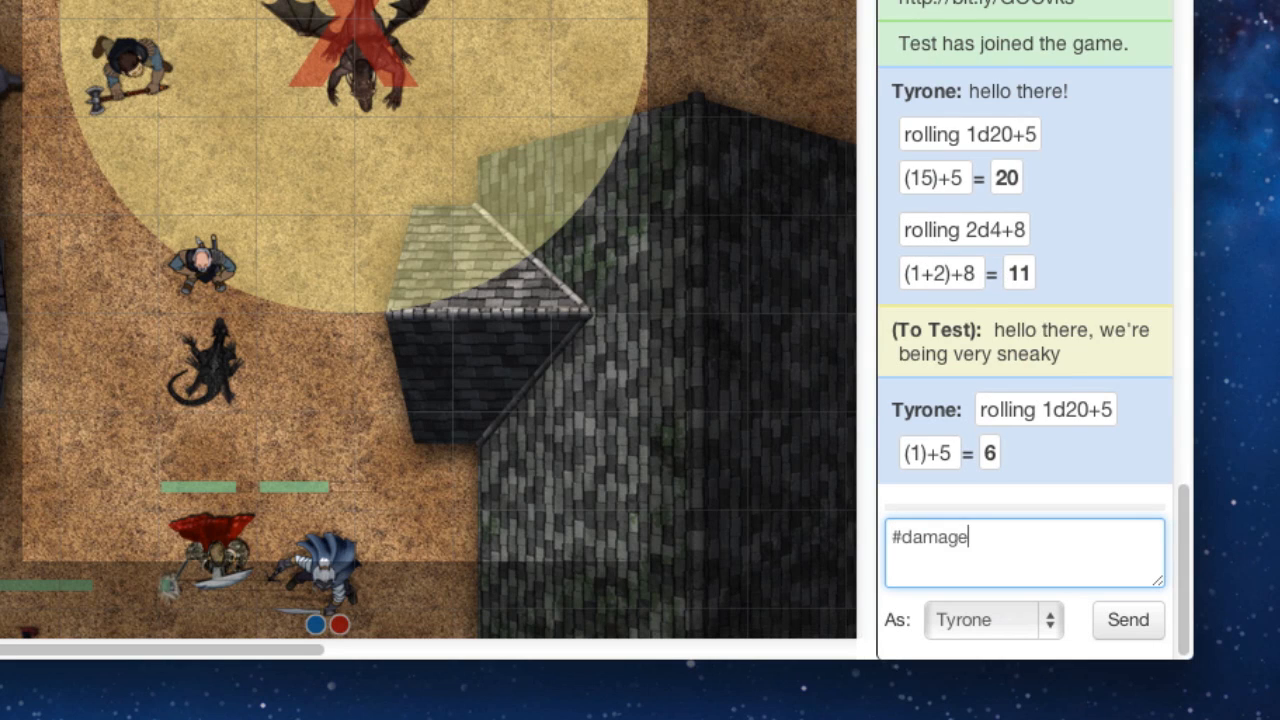
{"action": "key", "text": "Return"}
{"action": "type", "text": "#battlecry"}
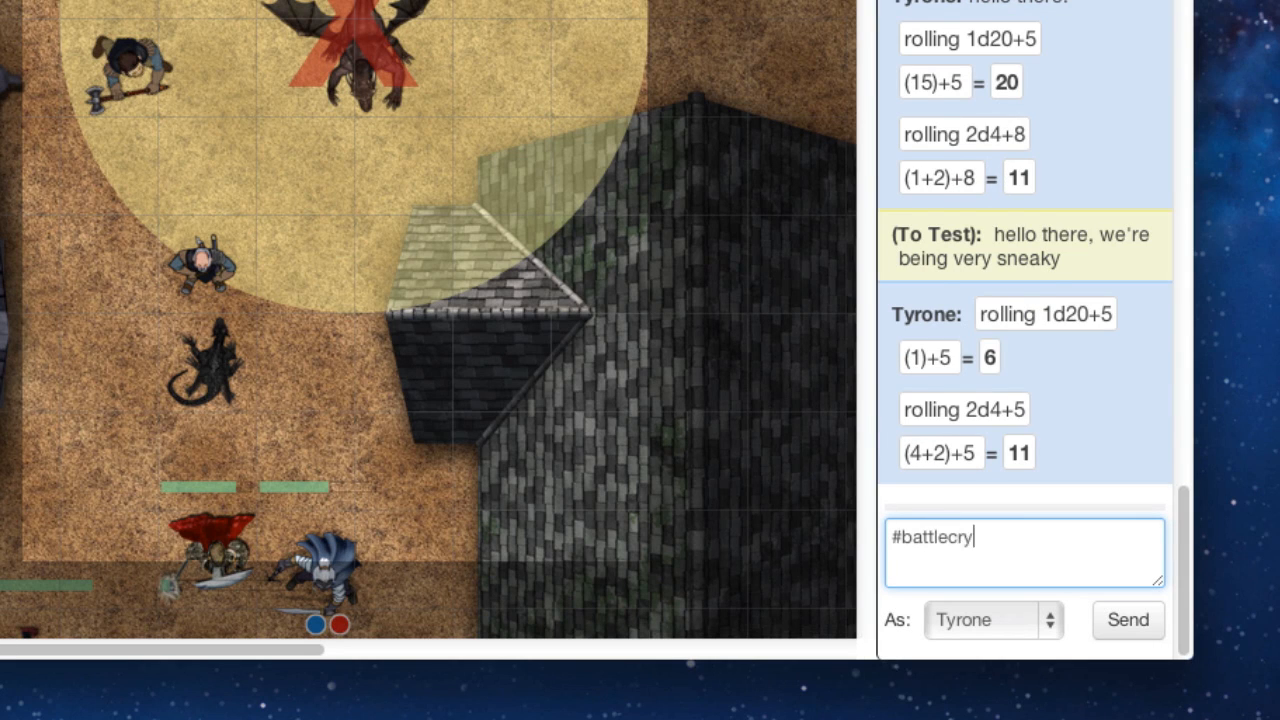
{"action": "key", "text": "Return"}
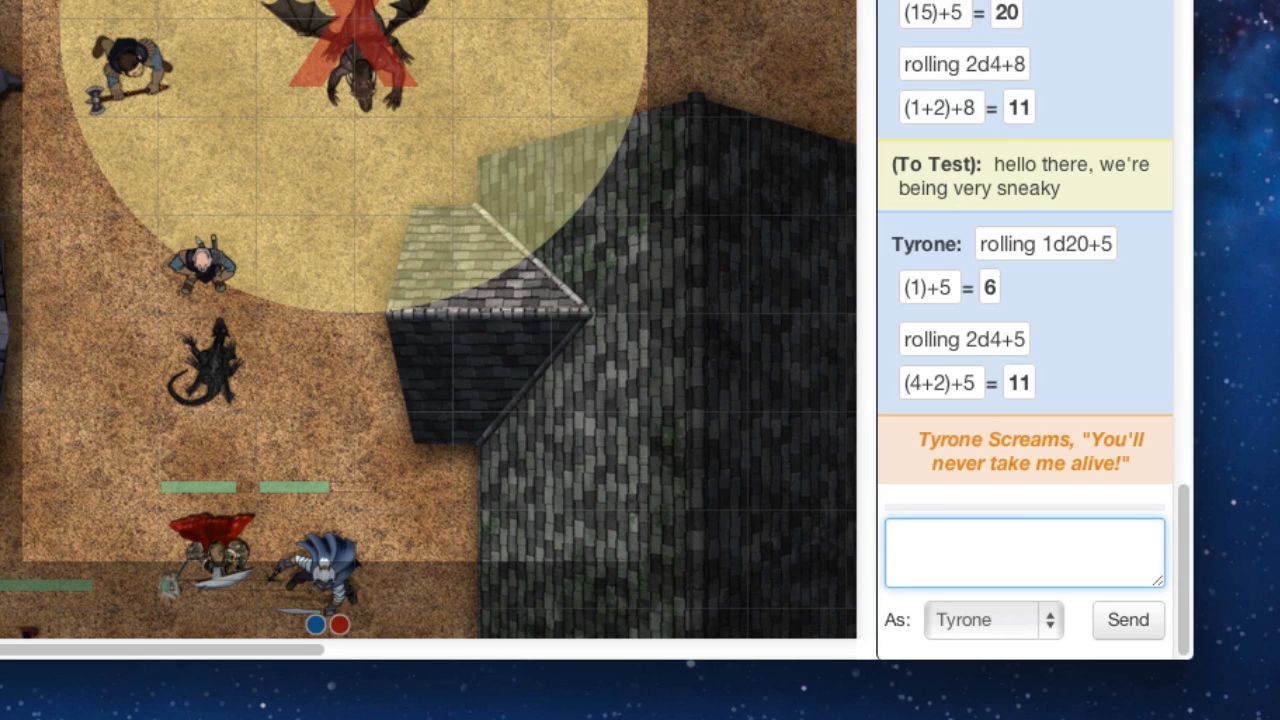